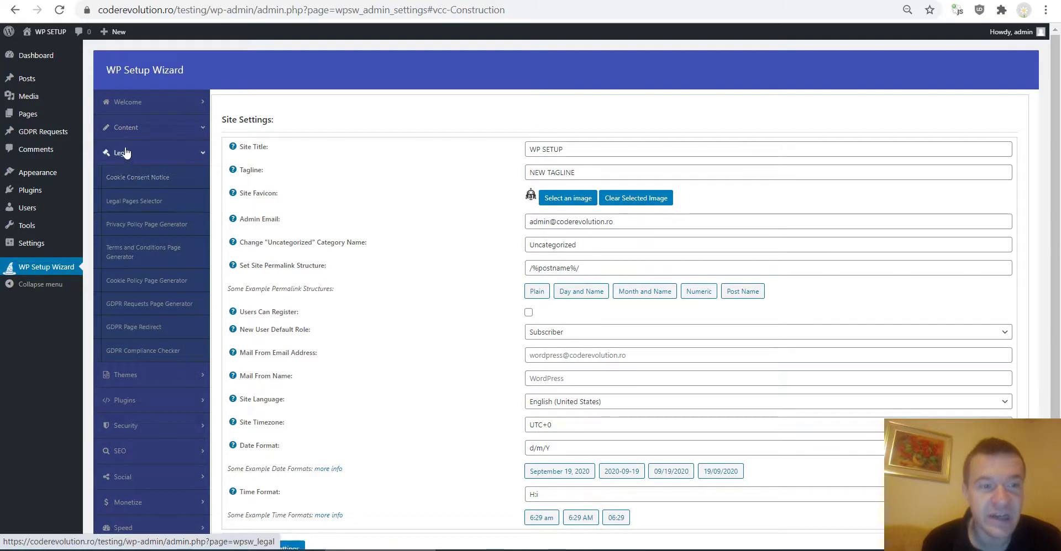
Open the Cookie Consent Notice settings, then view the site's front page at coderevolution.ro/testing in an incognito window
{"action": "left_click", "coordinate": [131, 178]}
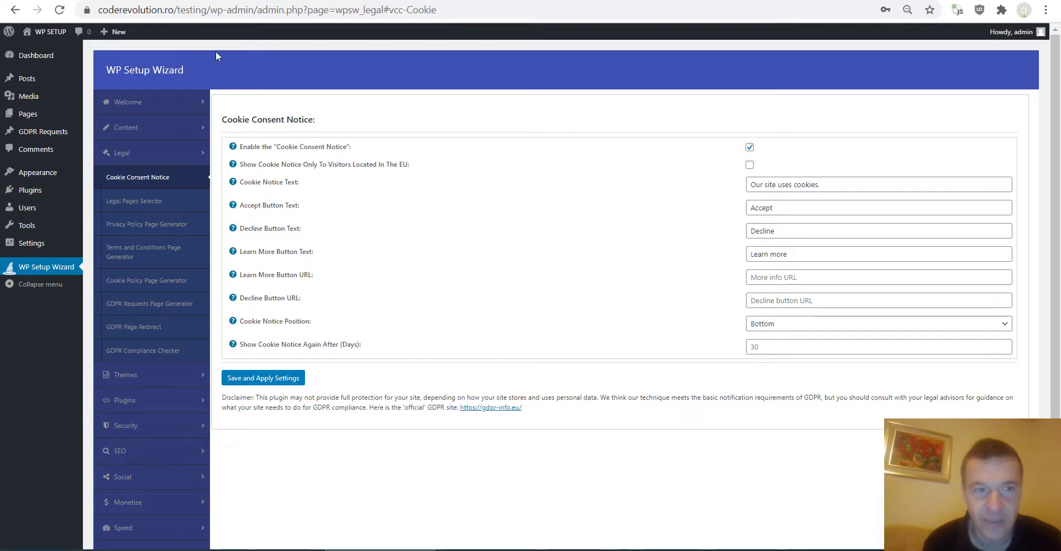
{"action": "left_click_drag", "start_coordinate": [204, 15], "coordinate": [99, 10]}
{"action": "key", "text": "ctrl+c"}
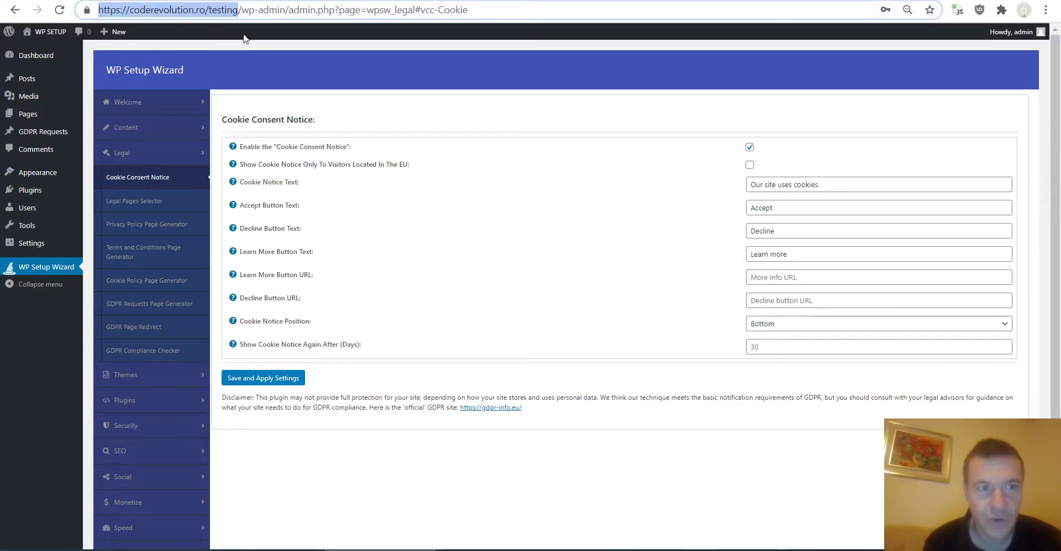
{"action": "left_click", "coordinate": [1045, 9]}
{"action": "left_click", "coordinate": [971, 61]}
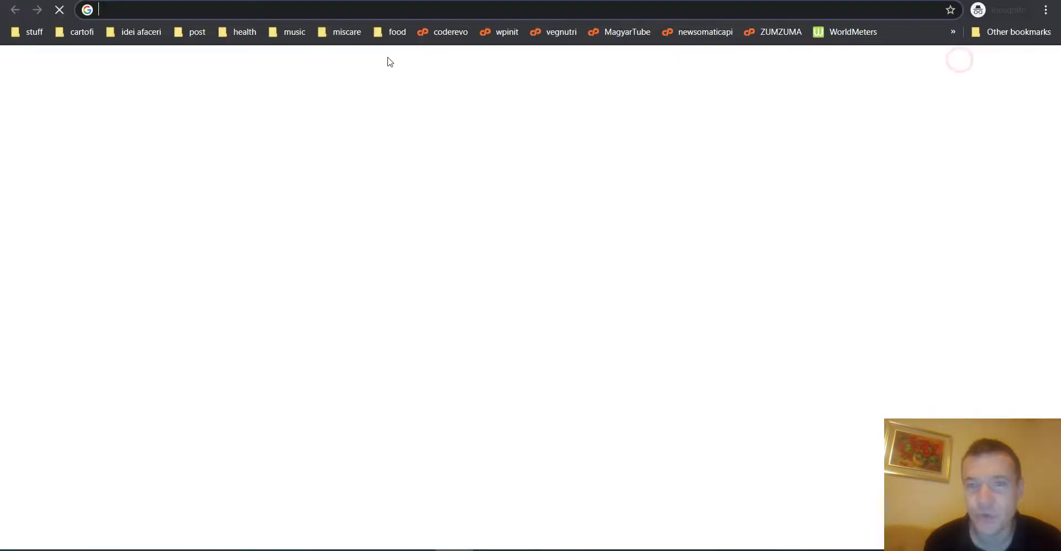
{"action": "key", "text": "ctrl+v"}
{"action": "key", "text": "Return"}
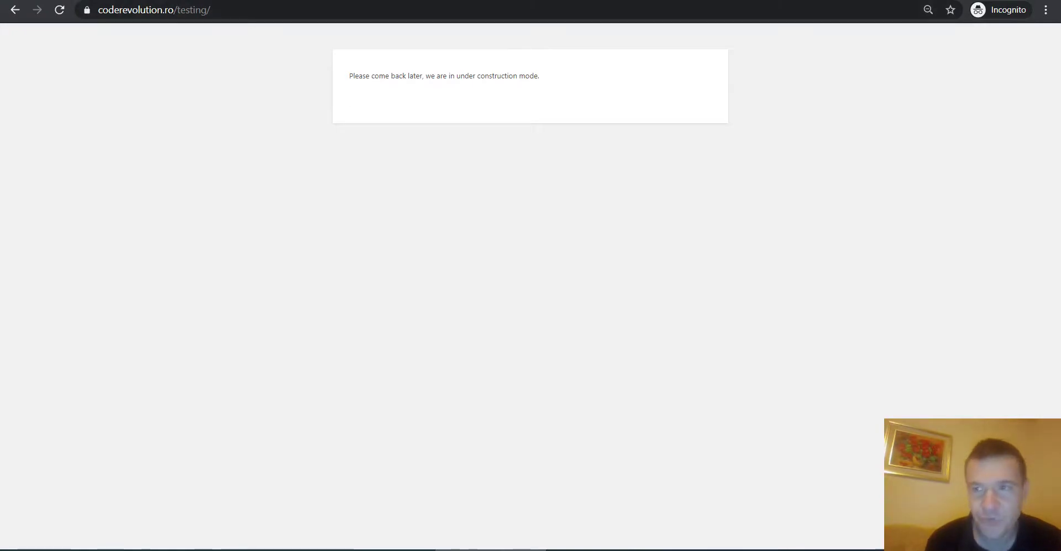
Return to the setup wizard, disable "Under Construction Mode" for the site, and save and apply the change
{"action": "key", "text": "alt+Tab"}
{"action": "left_click", "coordinate": [136, 138]}
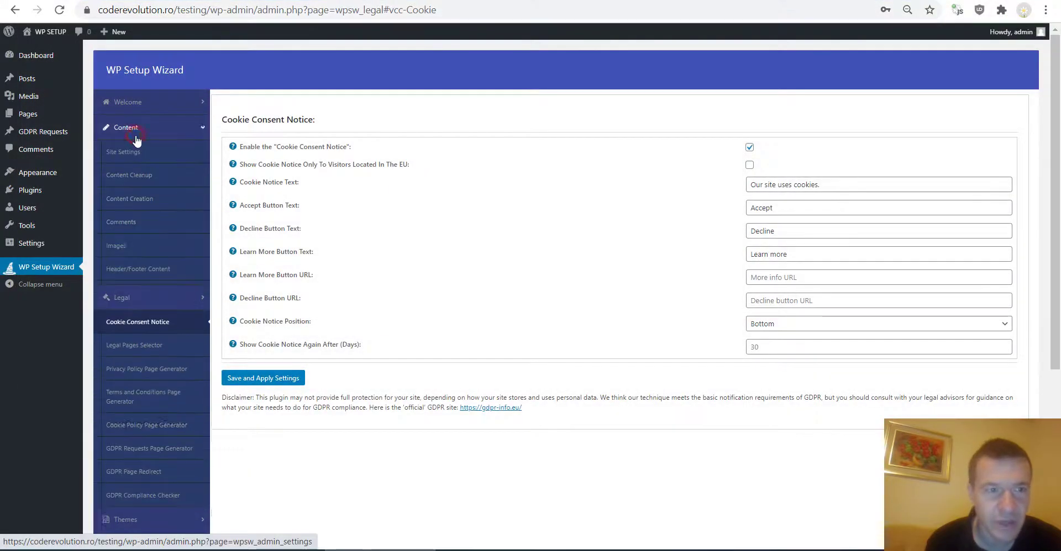
{"action": "left_click", "coordinate": [166, 292]}
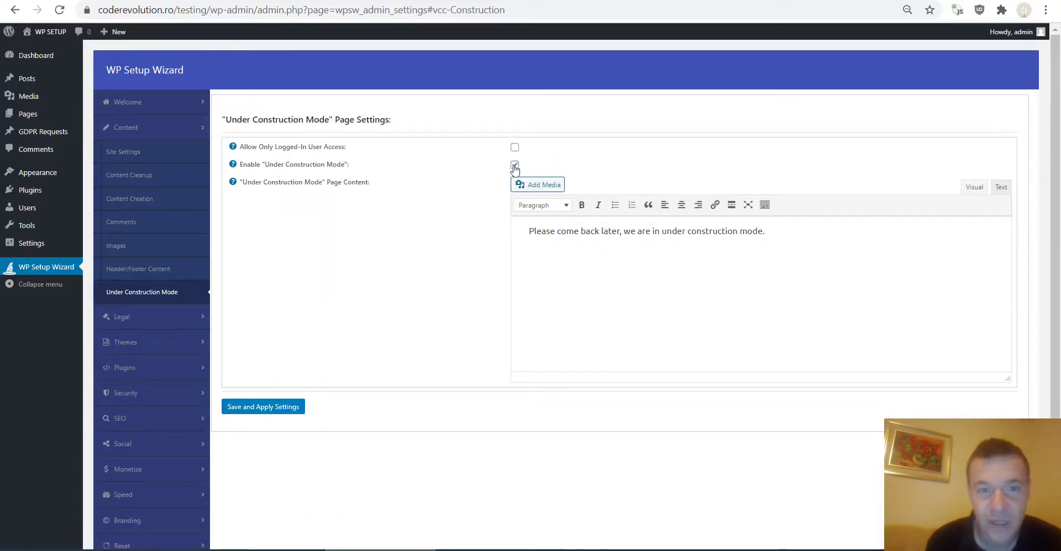
{"action": "left_click", "coordinate": [514, 165]}
{"action": "left_click", "coordinate": [255, 197]}
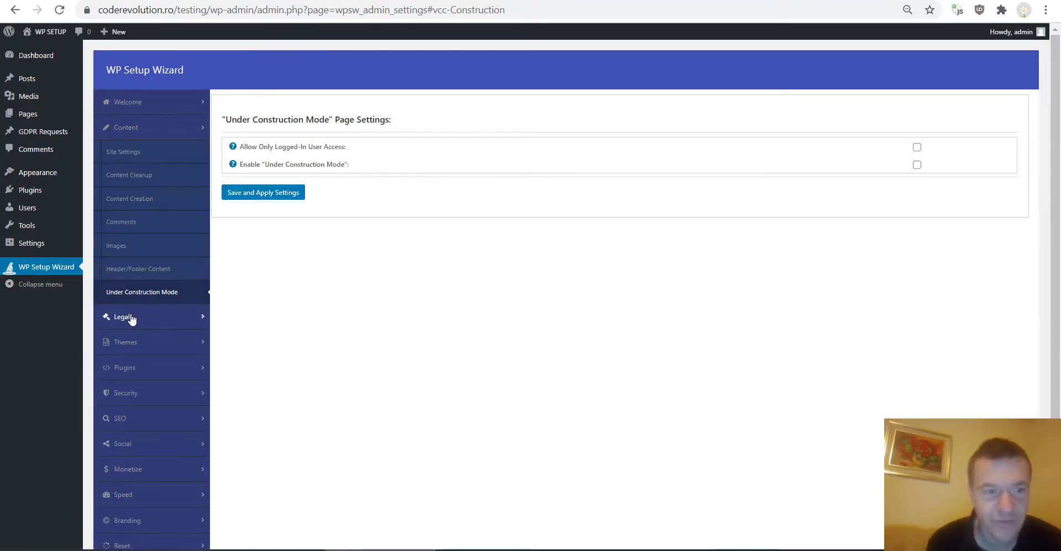
Reopen the Cookie Consent Notice settings and examine the cookie notice on the site's front page in a new incognito window
{"action": "left_click", "coordinate": [131, 319]}
{"action": "left_click", "coordinate": [130, 347]}
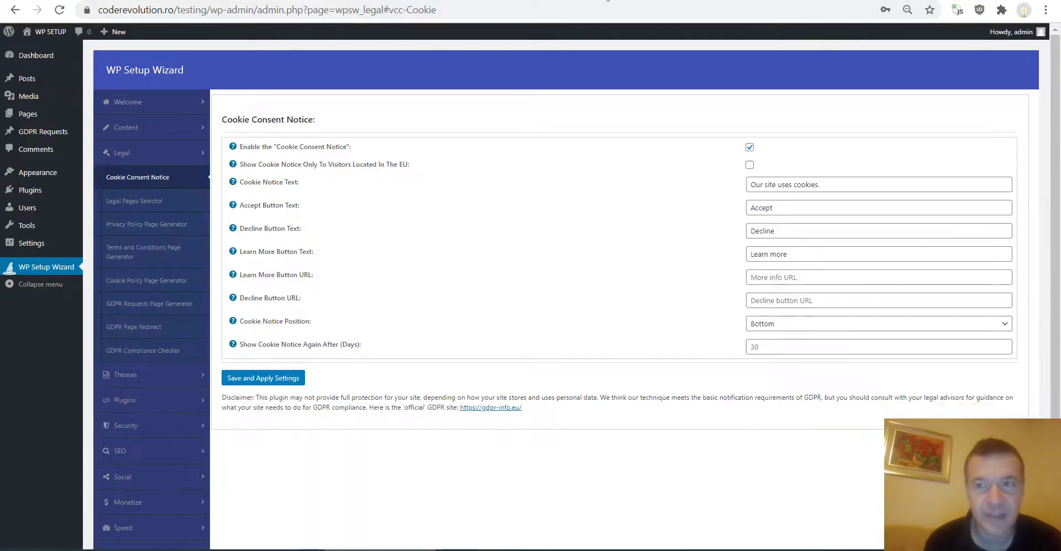
{"action": "left_click", "coordinate": [1046, 10]}
{"action": "left_click", "coordinate": [929, 52]}
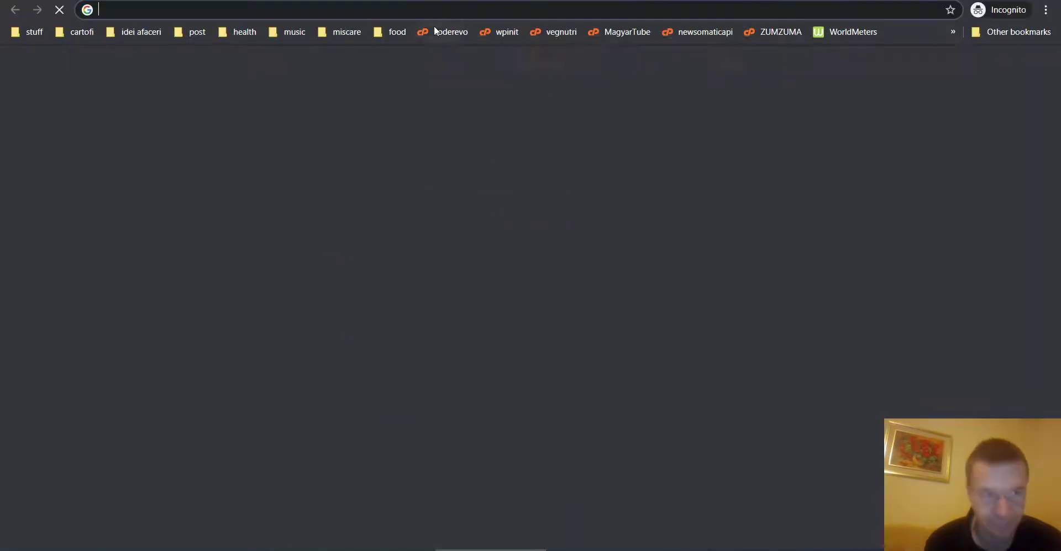
{"action": "left_click", "coordinate": [434, 30]}
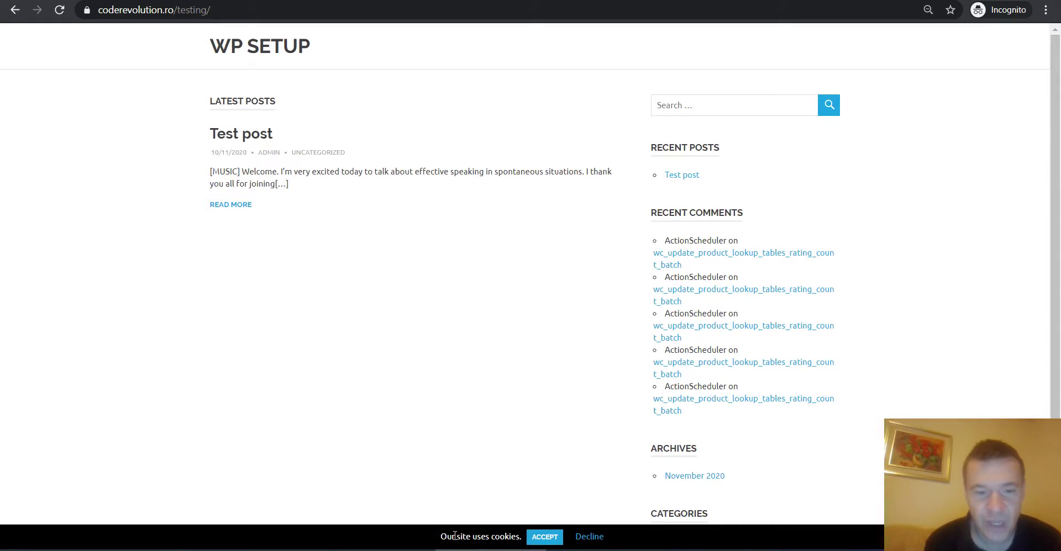
{"action": "left_click_drag", "start_coordinate": [443, 539], "coordinate": [541, 533]}
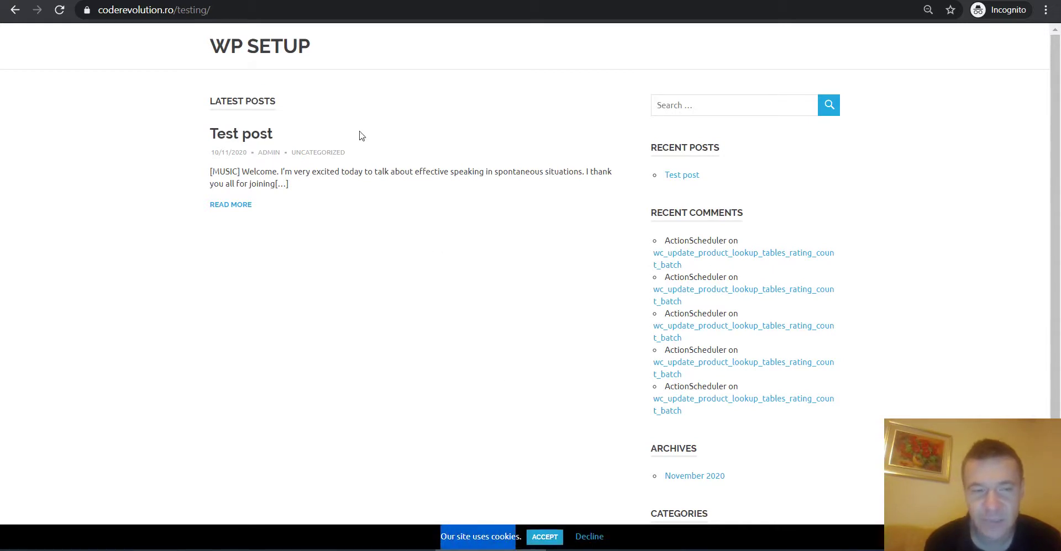
Go back to the Cookie Consent Notice settings and review the notice text, EU-only option, and the button text and URL options
{"action": "left_click", "coordinate": [380, 550]}
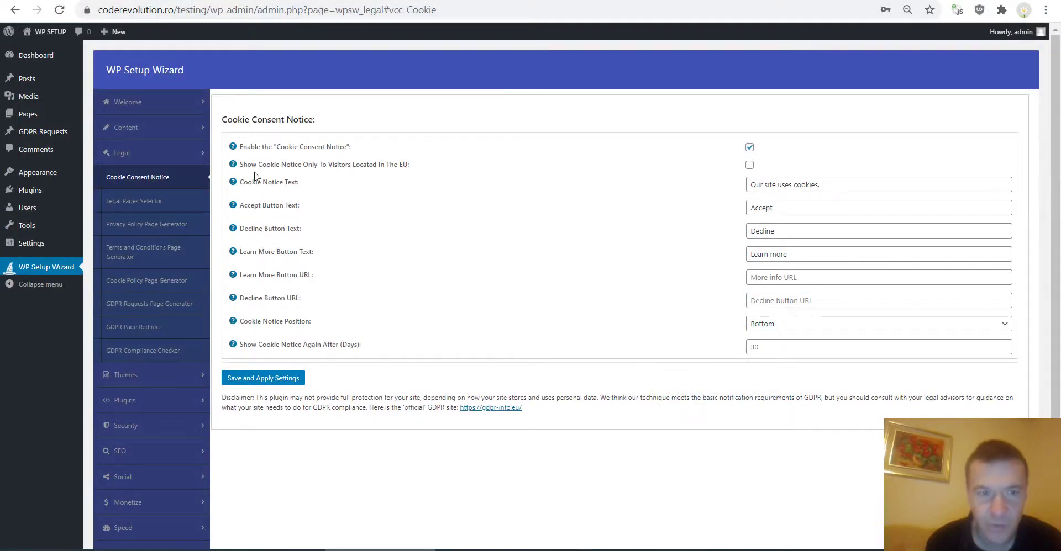
{"action": "left_click_drag", "start_coordinate": [243, 183], "coordinate": [307, 189]}
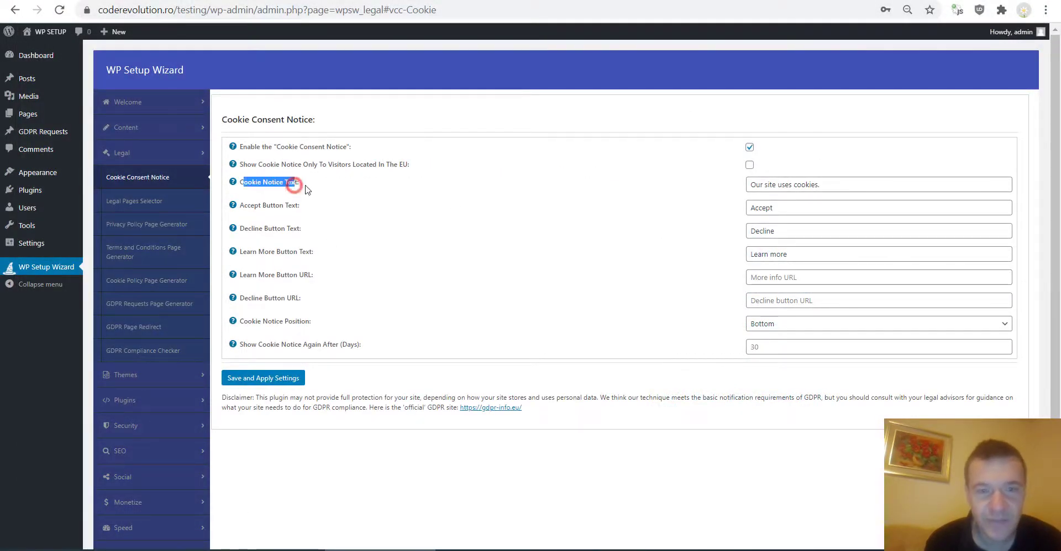
{"action": "left_click", "coordinate": [764, 185]}
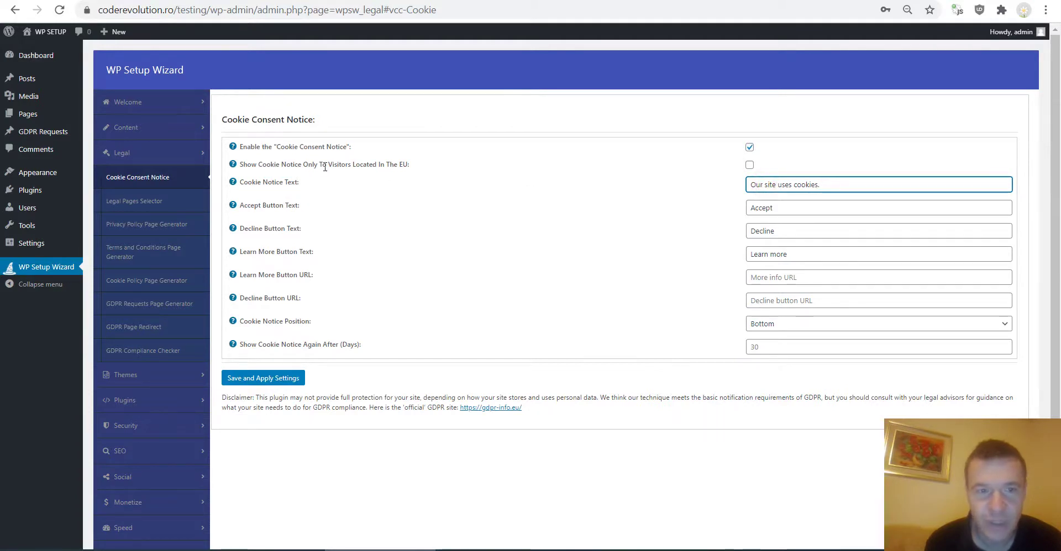
{"action": "left_click_drag", "start_coordinate": [247, 165], "coordinate": [408, 164]}
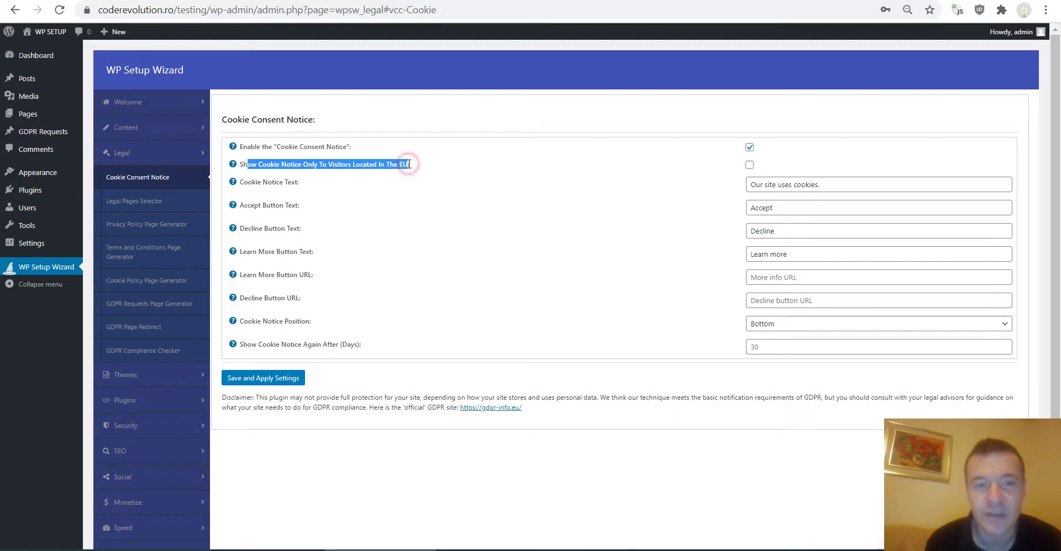
{"action": "left_click", "coordinate": [407, 162]}
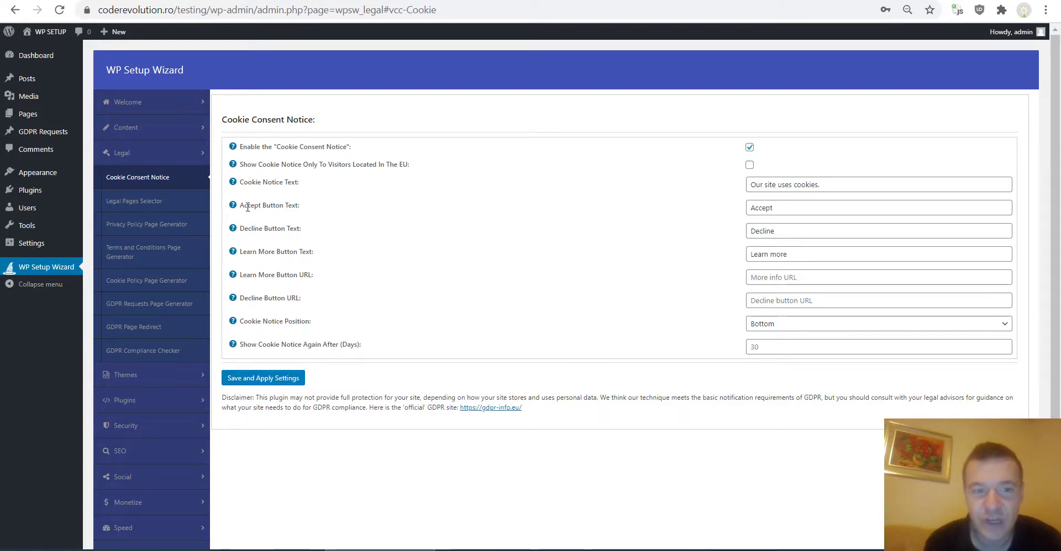
{"action": "left_click_drag", "start_coordinate": [249, 233], "coordinate": [304, 229]}
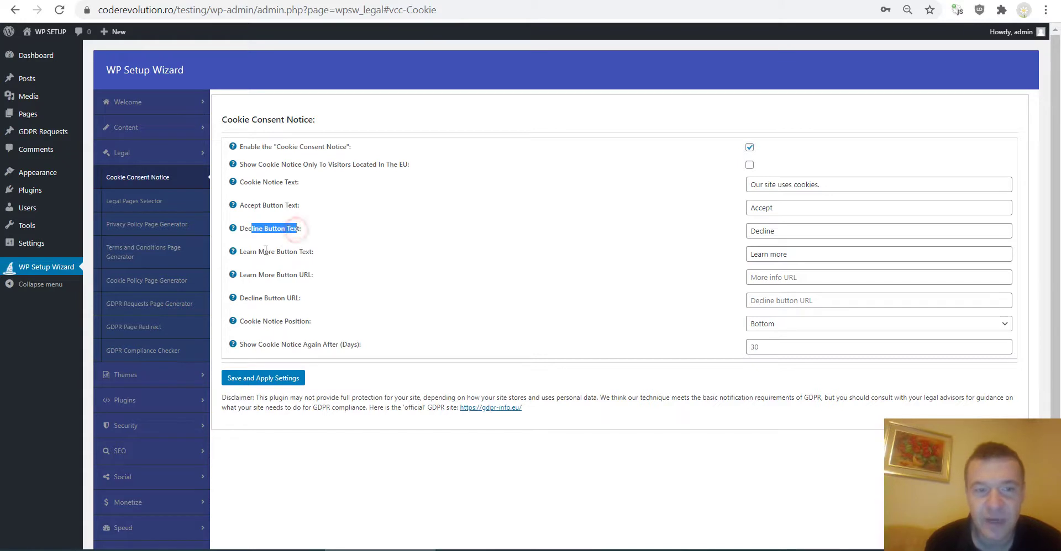
{"action": "left_click_drag", "start_coordinate": [243, 252], "coordinate": [299, 252]}
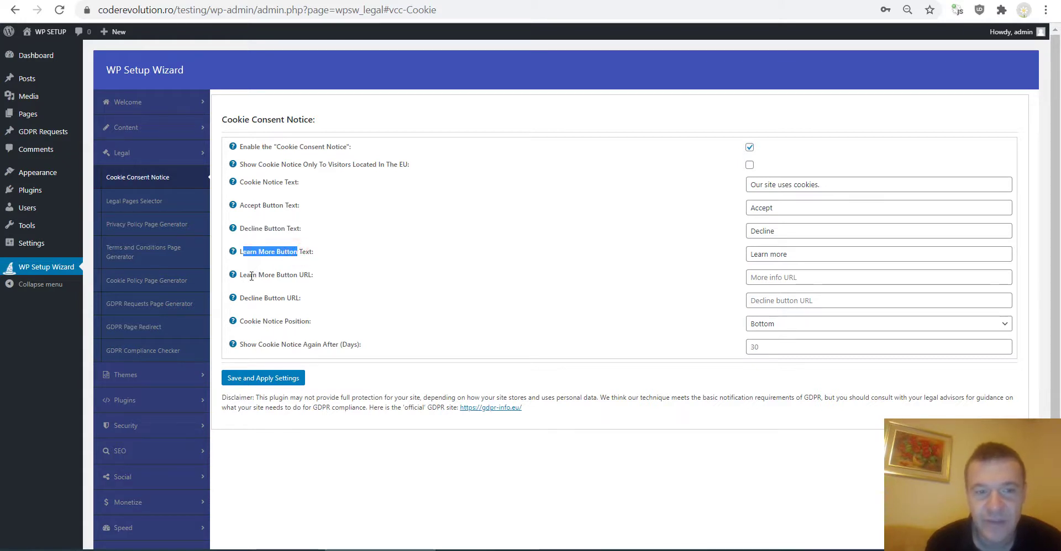
{"action": "left_click_drag", "start_coordinate": [247, 274], "coordinate": [306, 274]}
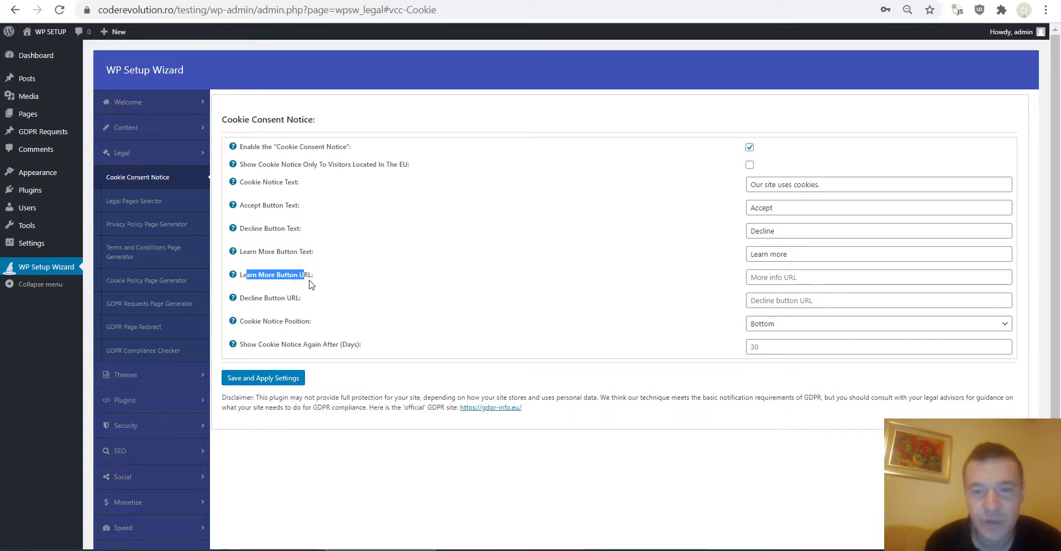
{"action": "left_click_drag", "start_coordinate": [247, 299], "coordinate": [302, 299]}
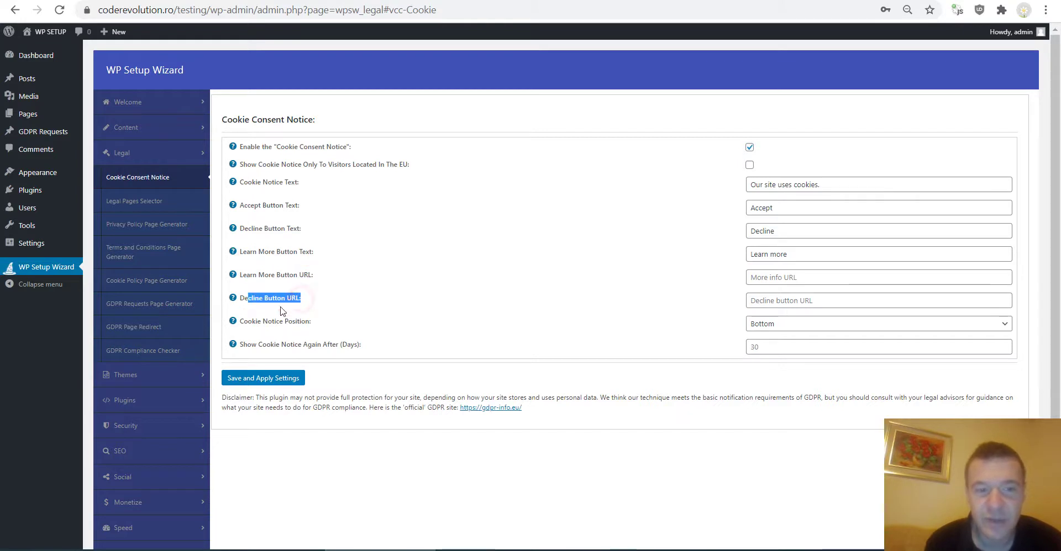
Examine the Cookie Notice Position choices and the setting for showing the notice again after a number of days
{"action": "left_click_drag", "start_coordinate": [244, 322], "coordinate": [302, 322]}
{"action": "left_click", "coordinate": [767, 326]}
{"action": "left_click", "coordinate": [740, 323]}
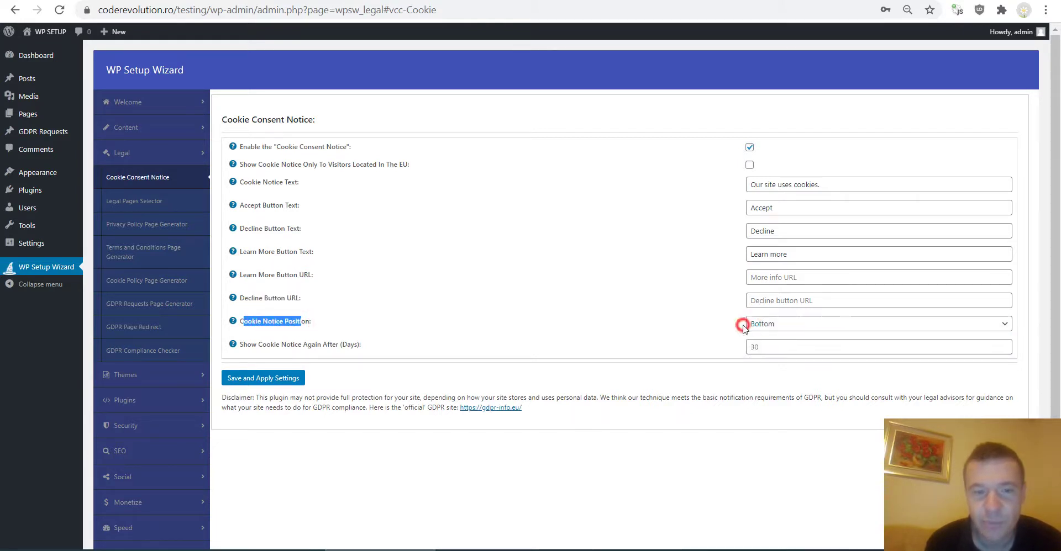
{"action": "left_click_drag", "start_coordinate": [257, 343], "coordinate": [321, 345]}
{"action": "left_click", "coordinate": [353, 345]}
{"action": "double_click", "coordinate": [353, 344]}
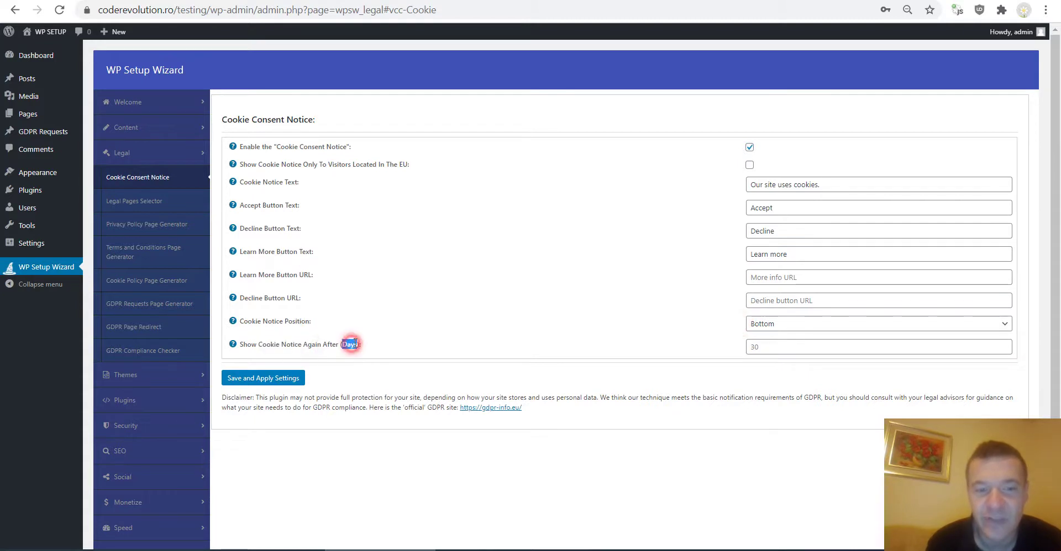
{"action": "left_click", "coordinate": [768, 347]}
{"action": "left_click", "coordinate": [640, 327]}
{"action": "left_click", "coordinate": [775, 349]}
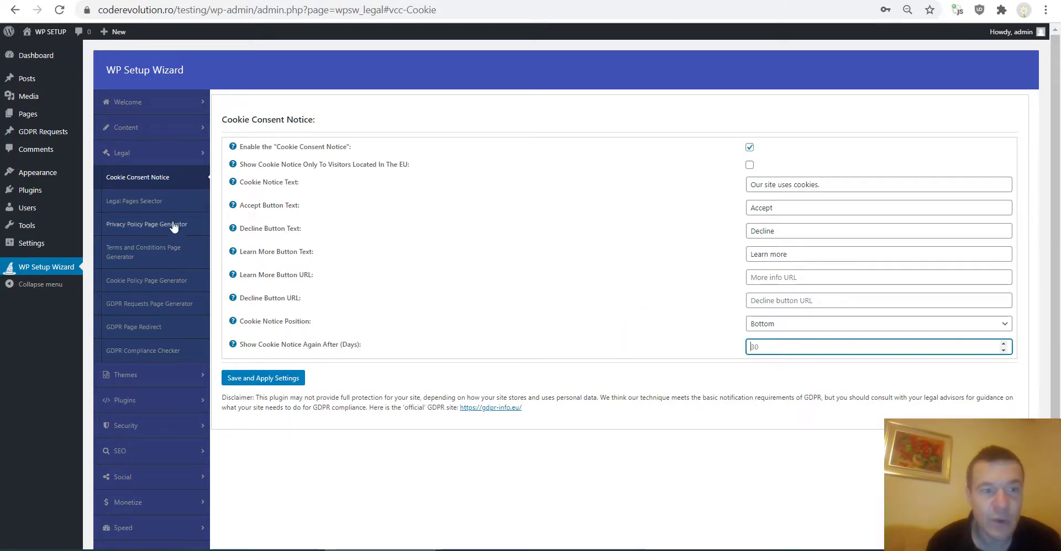
Open the Legal Pages Selector and examine the page choices for Privacy Policy, Terms and Conditions, Cookie Policy and GDPR Requests
{"action": "left_click", "coordinate": [140, 203]}
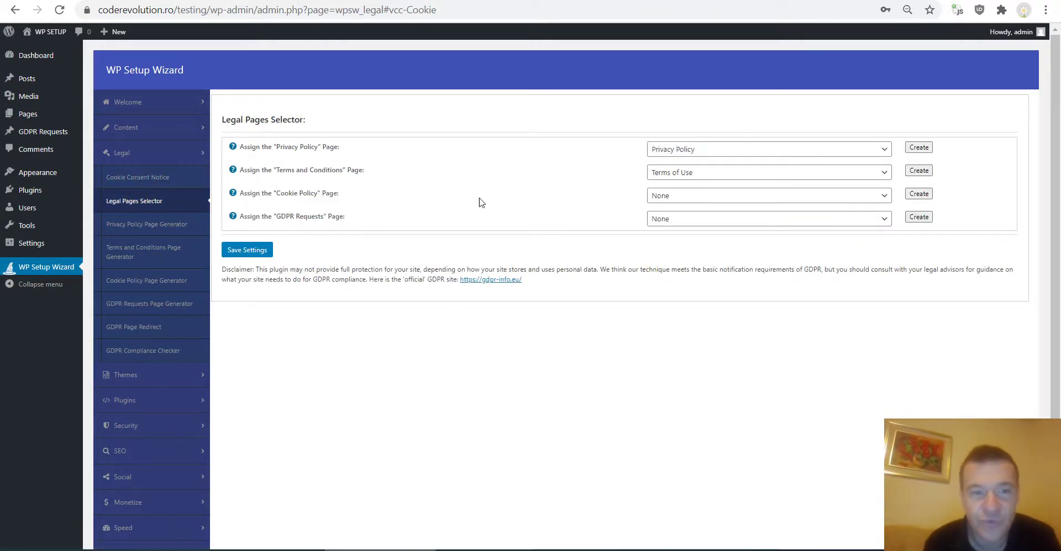
{"action": "left_click", "coordinate": [668, 153]}
{"action": "left_click", "coordinate": [601, 155]}
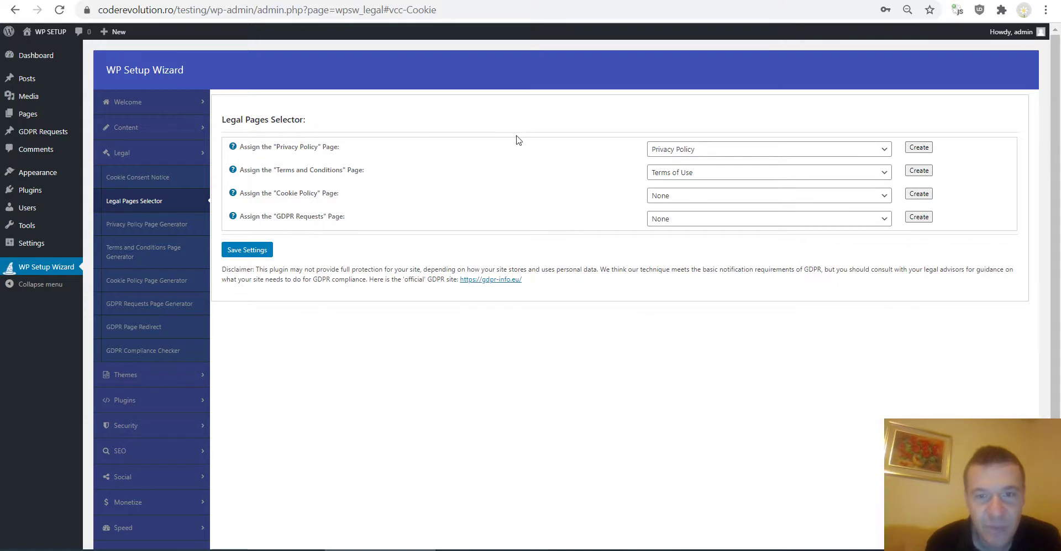
{"action": "left_click", "coordinate": [666, 150]}
{"action": "left_click", "coordinate": [670, 145]}
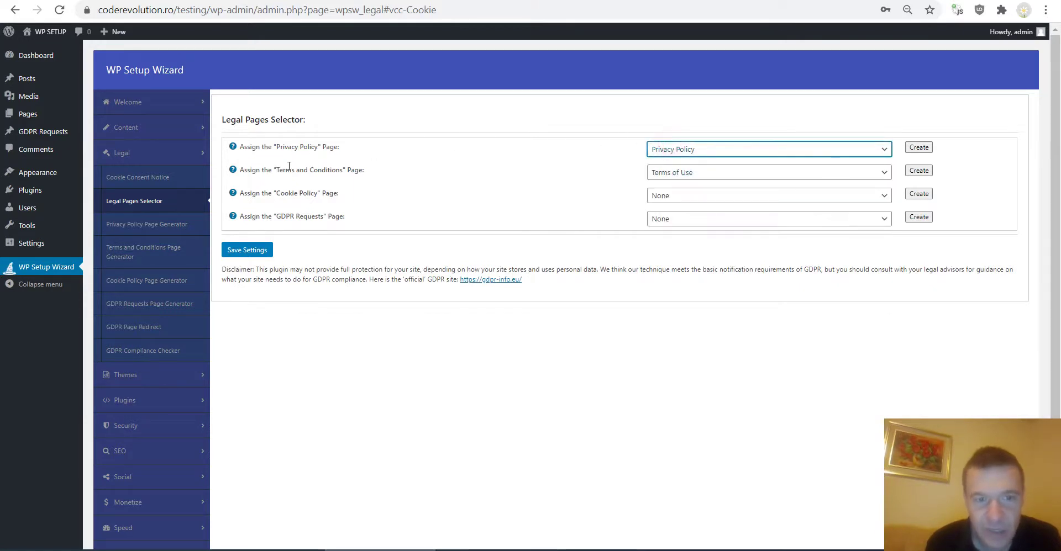
{"action": "left_click", "coordinate": [691, 172]}
{"action": "left_click", "coordinate": [693, 169]}
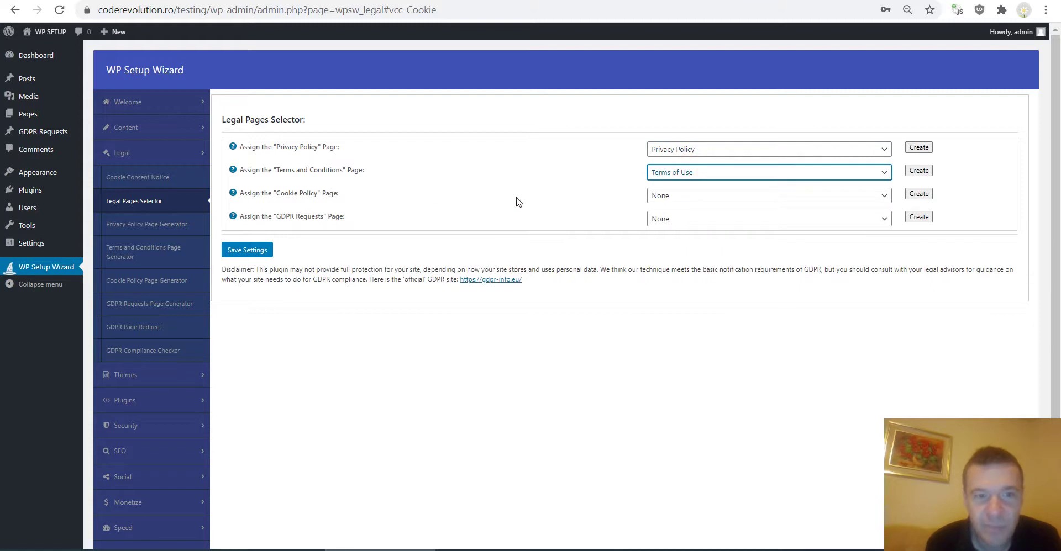
{"action": "left_click", "coordinate": [666, 194]}
{"action": "left_click", "coordinate": [590, 191]}
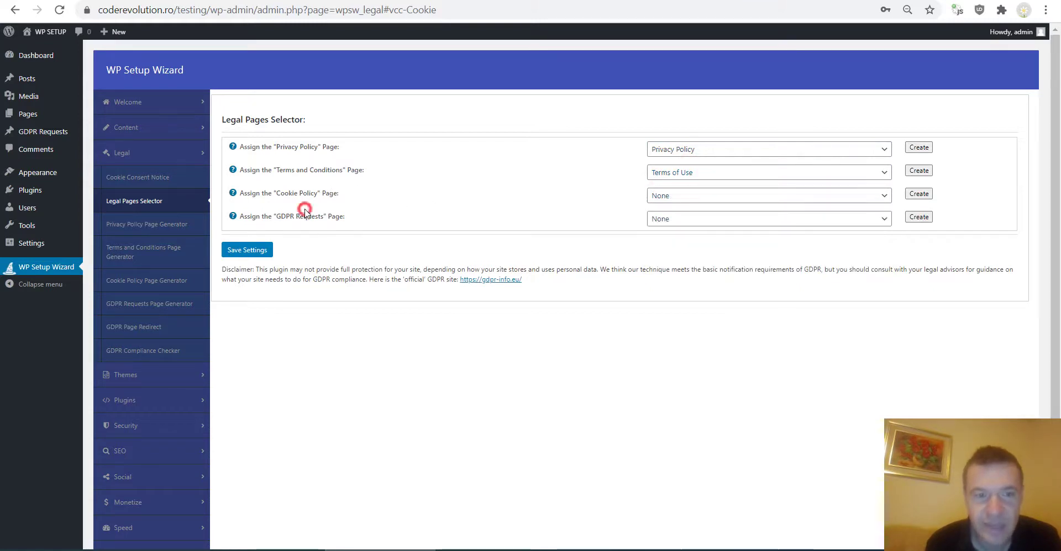
{"action": "left_click", "coordinate": [648, 222]}
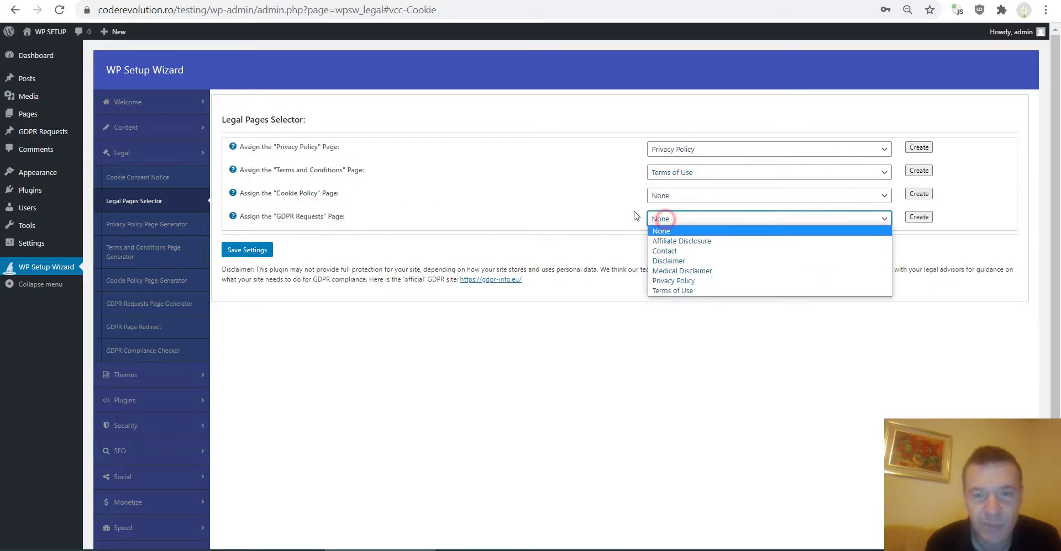
{"action": "left_click", "coordinate": [503, 206]}
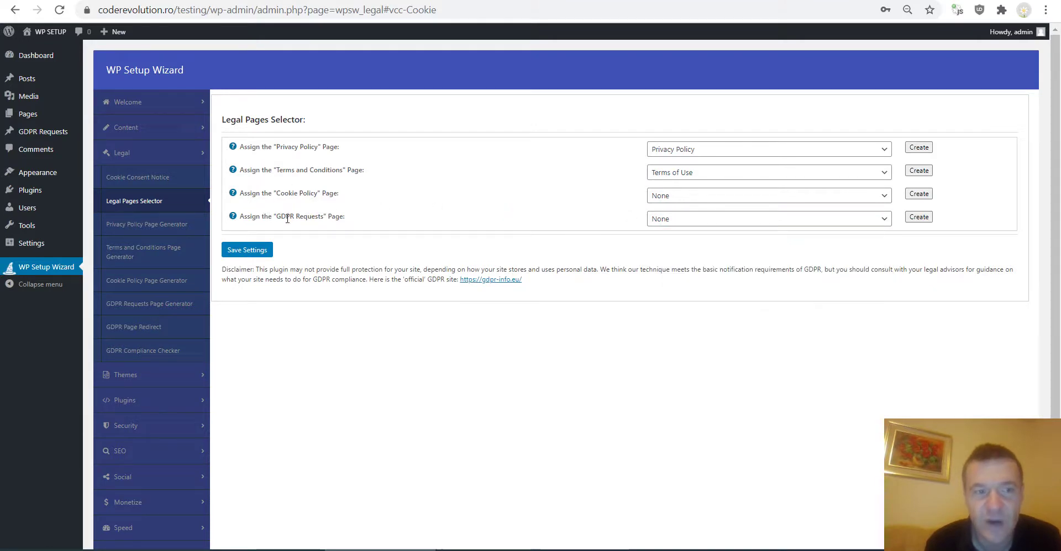
View the Privacy Policy Page Generator, check the "Privacy Policy" page option in Content Creation in a separate tab, and return to the generator
{"action": "left_click", "coordinate": [143, 229]}
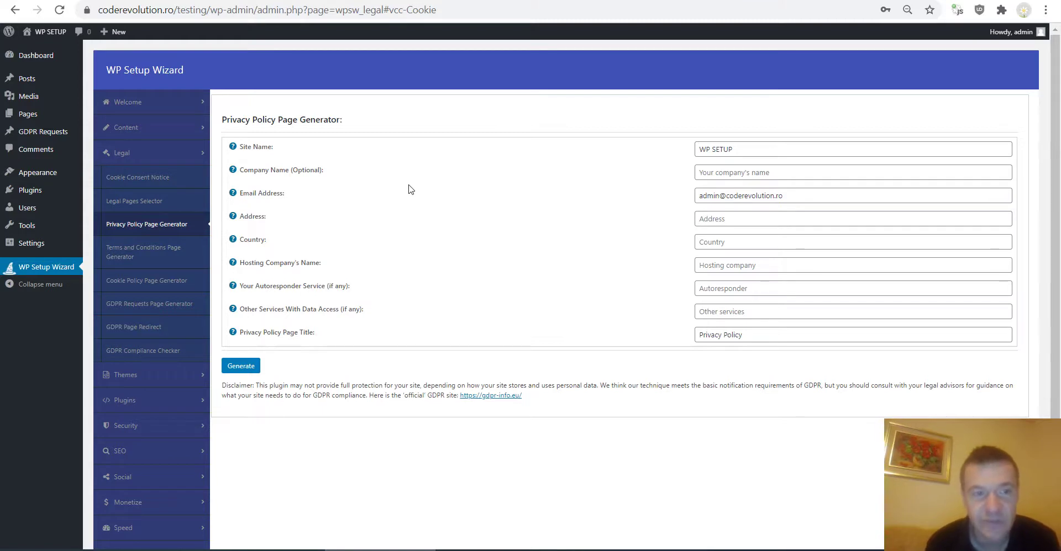
{"action": "left_click", "coordinate": [138, 136]}
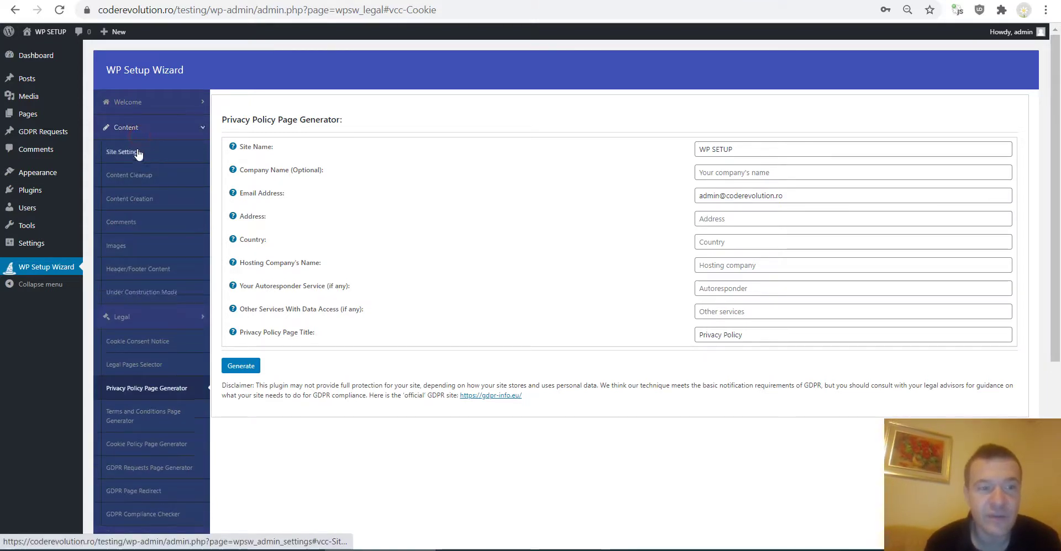
{"action": "left_click", "coordinate": [130, 198]}
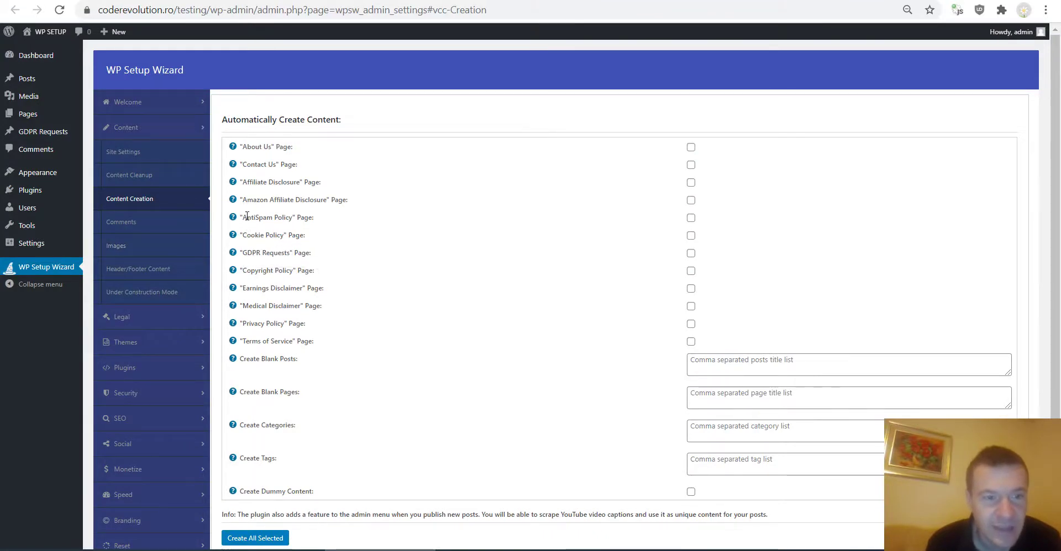
{"action": "left_click_drag", "start_coordinate": [243, 324], "coordinate": [284, 323]}
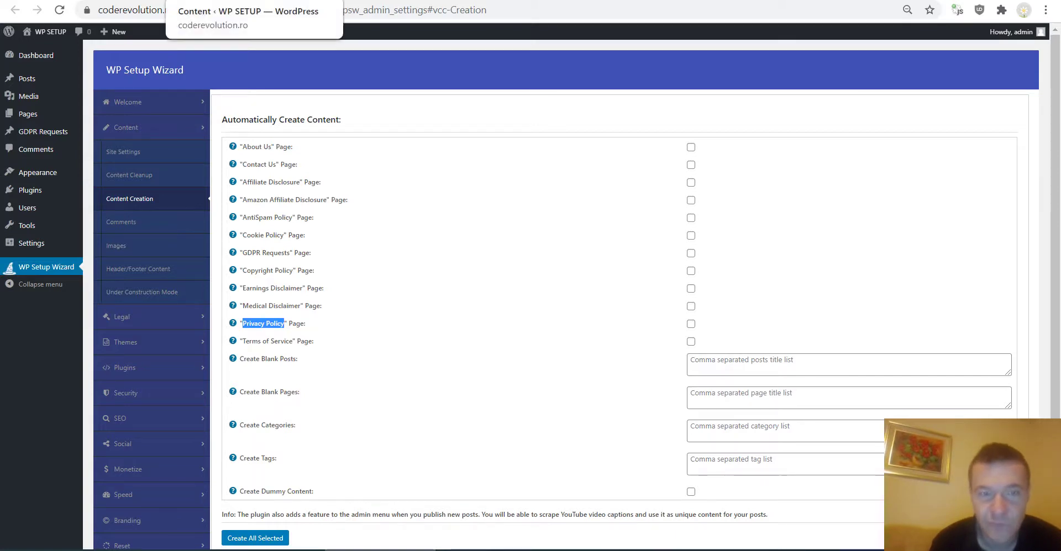
{"action": "left_click", "coordinate": [124, 0]}
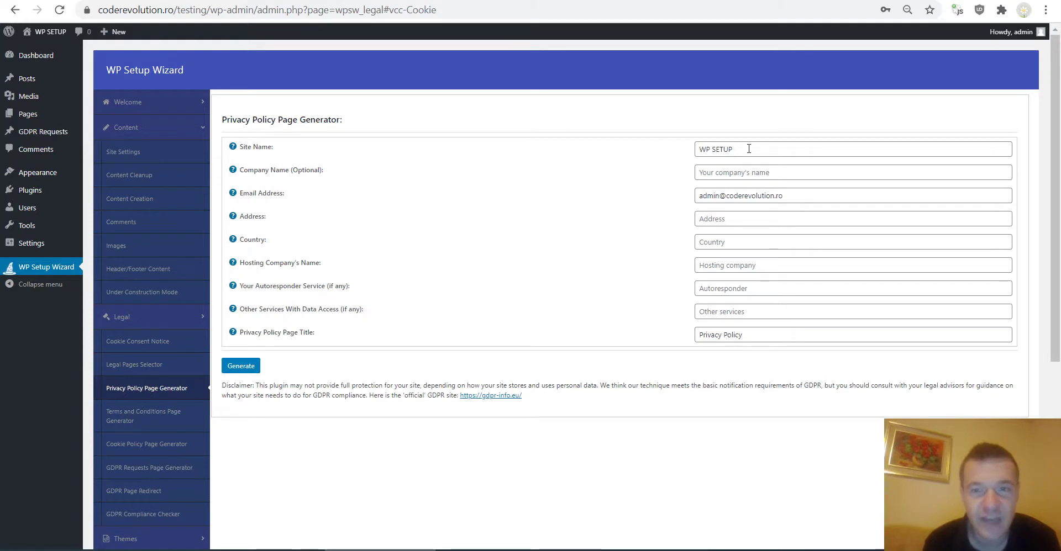
Set the Privacy Policy Page Title to "Advanced Privacy Policy" in the Privacy Policy Page Generator
{"action": "left_click", "coordinate": [715, 176]}
{"action": "left_click", "coordinate": [628, 172]}
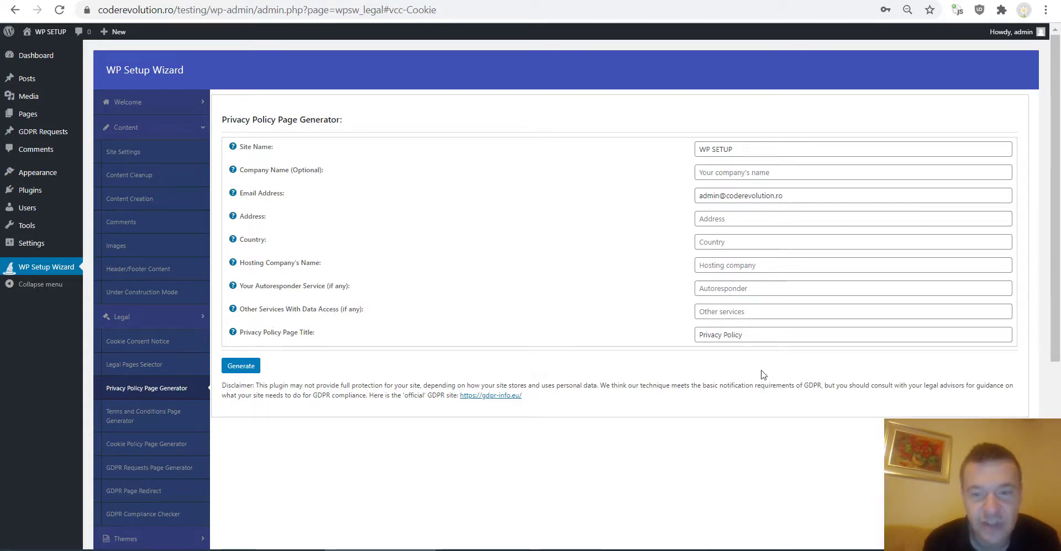
{"action": "left_click", "coordinate": [758, 336]}
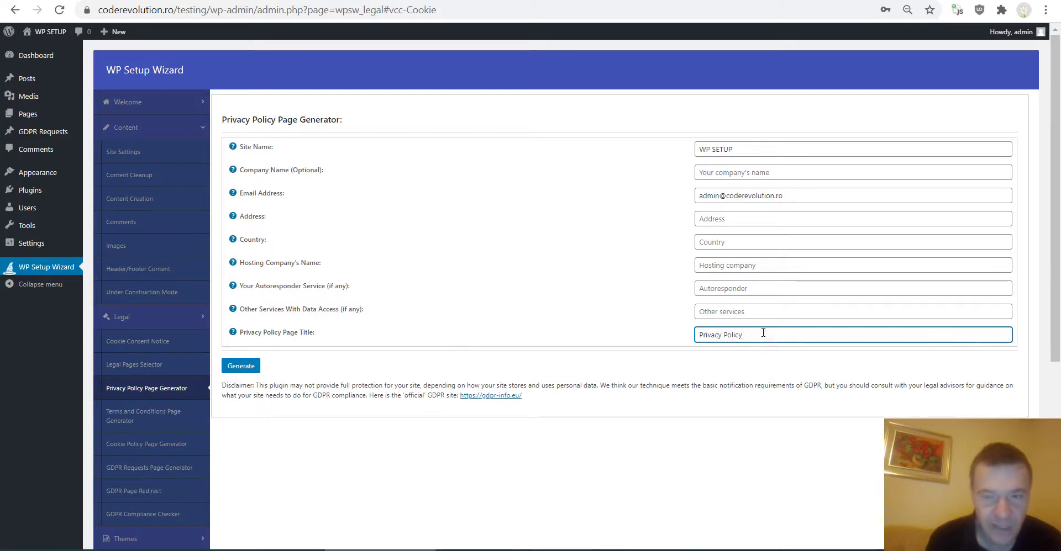
{"action": "type", "text": "Advanced"}
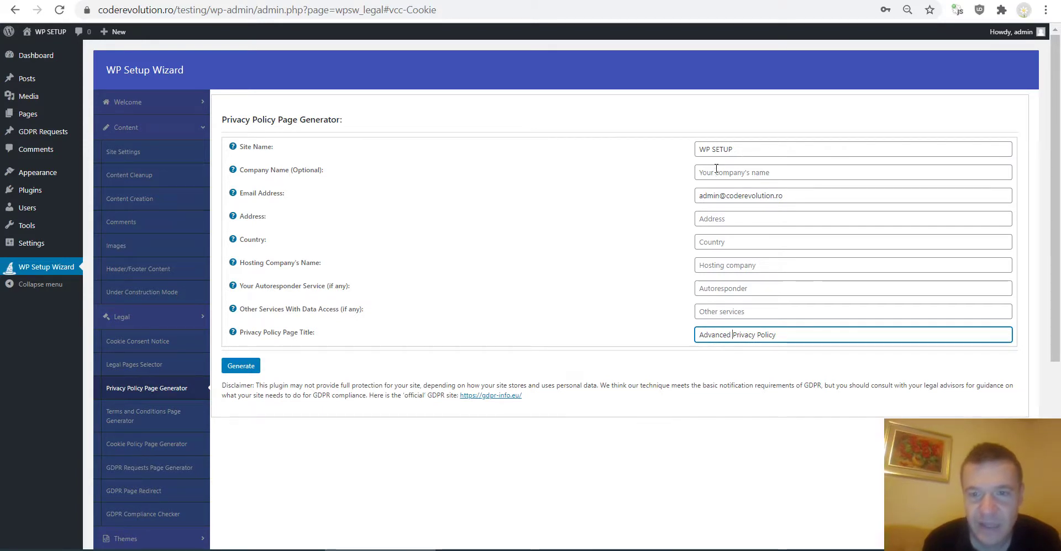
Enter "TESTING" for other services with data access and "NOTHING" as the autoresponder service, and generate the privacy policy page
{"action": "left_click", "coordinate": [725, 217]}
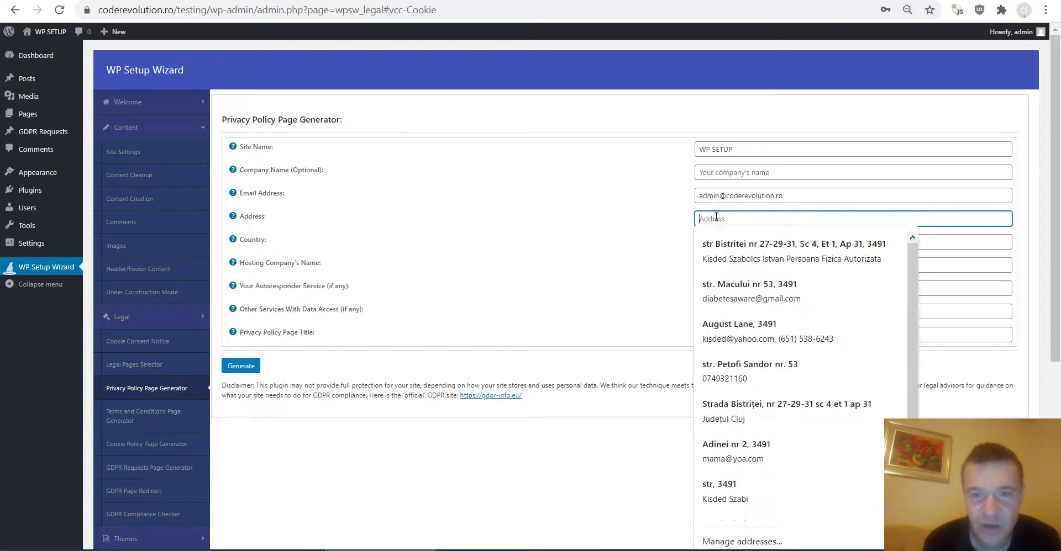
{"action": "left_click", "coordinate": [632, 220]}
{"action": "left_click", "coordinate": [713, 265]}
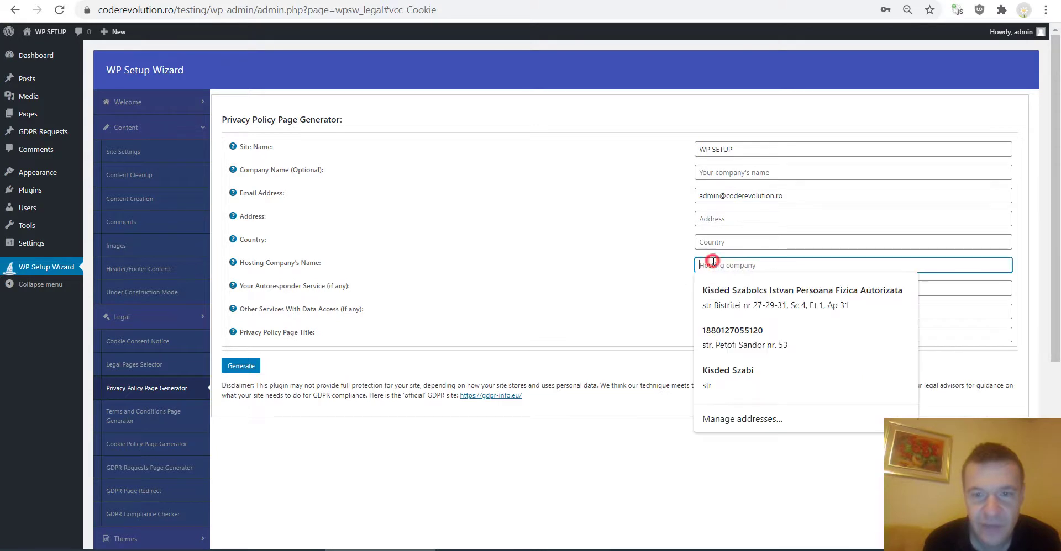
{"action": "left_click", "coordinate": [661, 271]}
{"action": "left_click", "coordinate": [717, 310]}
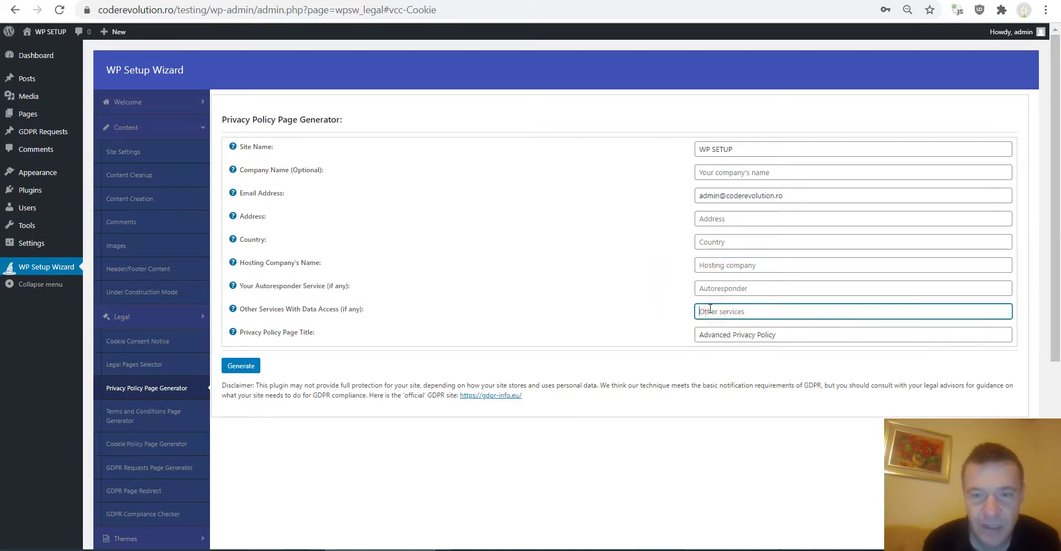
{"action": "type", "text": "TESTING"}
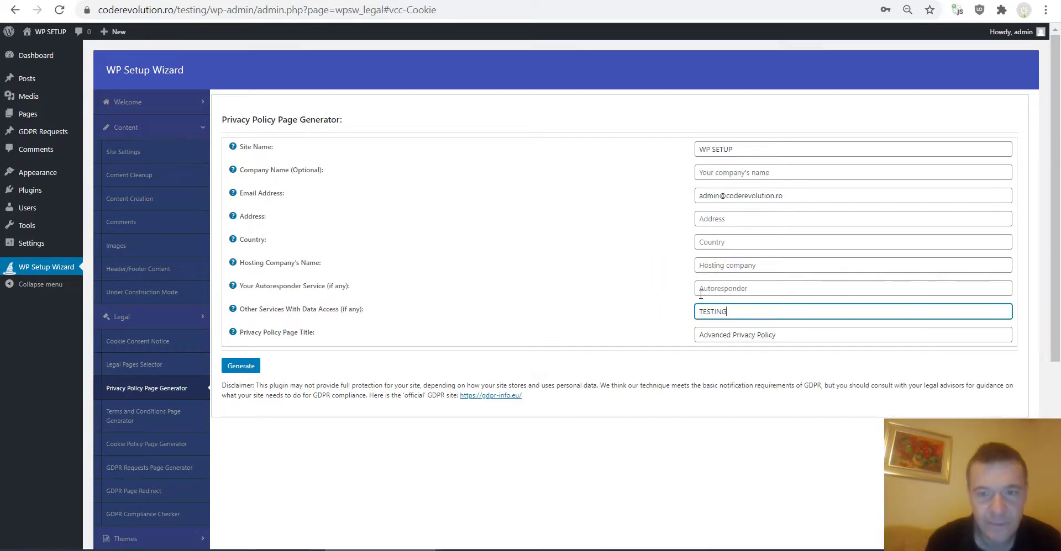
{"action": "left_click", "coordinate": [725, 288]}
{"action": "type", "text": "NOTHIN"}
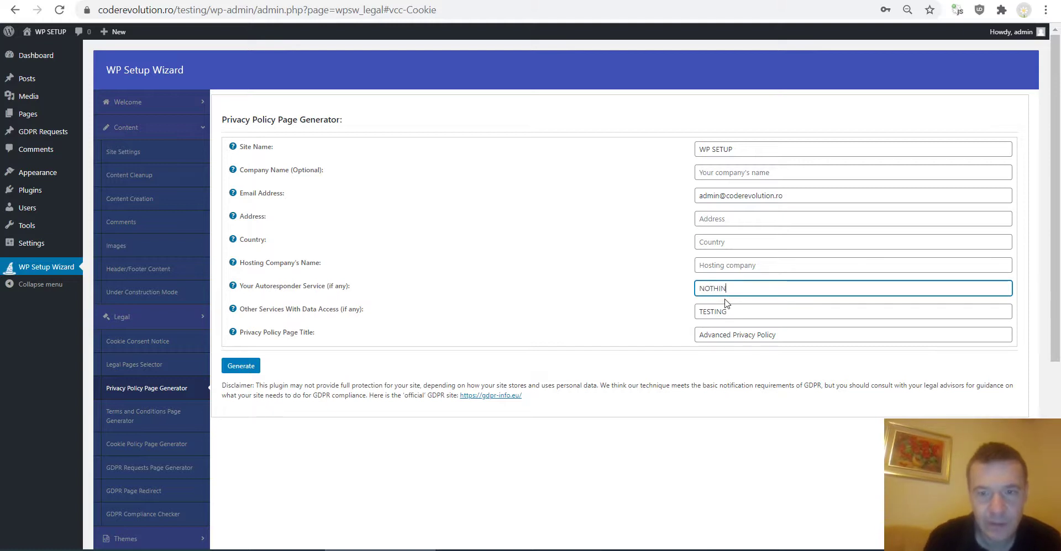
{"action": "type", "text": "G"}
{"action": "left_click", "coordinate": [241, 366]}
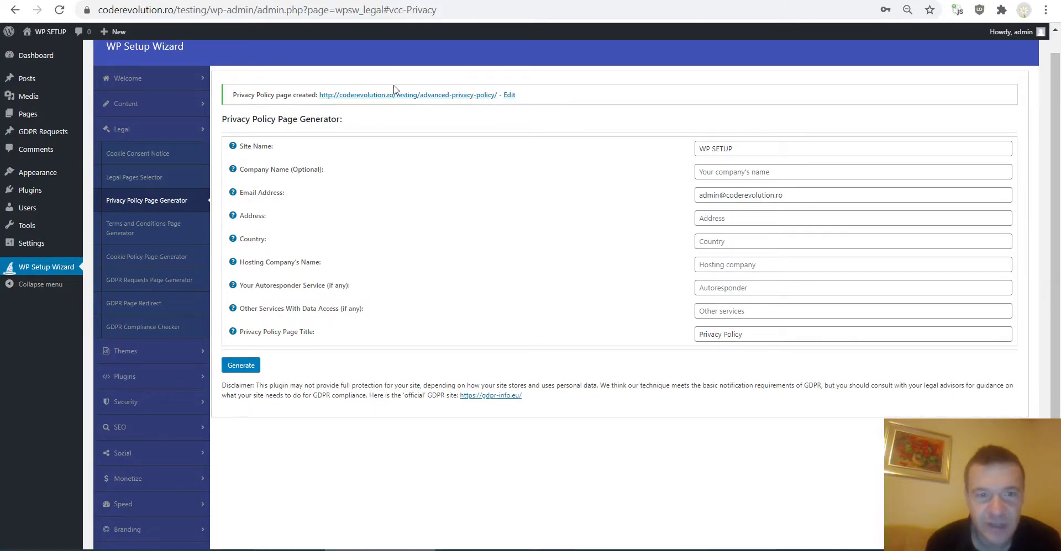
Open the newly created privacy policy page, look over its opening sections, and return to the generator
{"action": "left_click", "coordinate": [379, 95]}
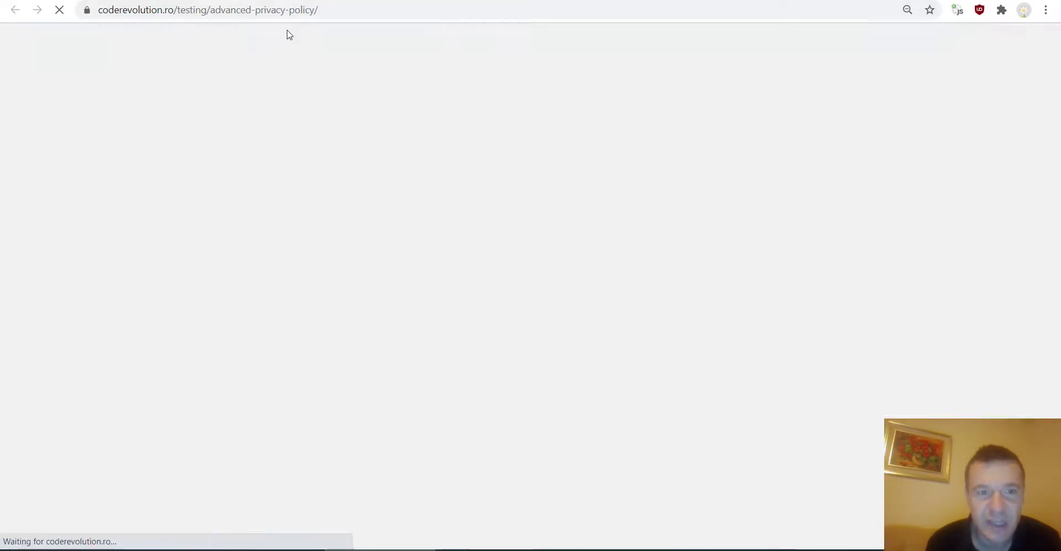
{"action": "scroll", "coordinate": [237, 172], "scroll_direction": "down", "scroll_amount": 2}
{"action": "scroll", "coordinate": [237, 171], "scroll_direction": "up", "scroll_amount": 2}
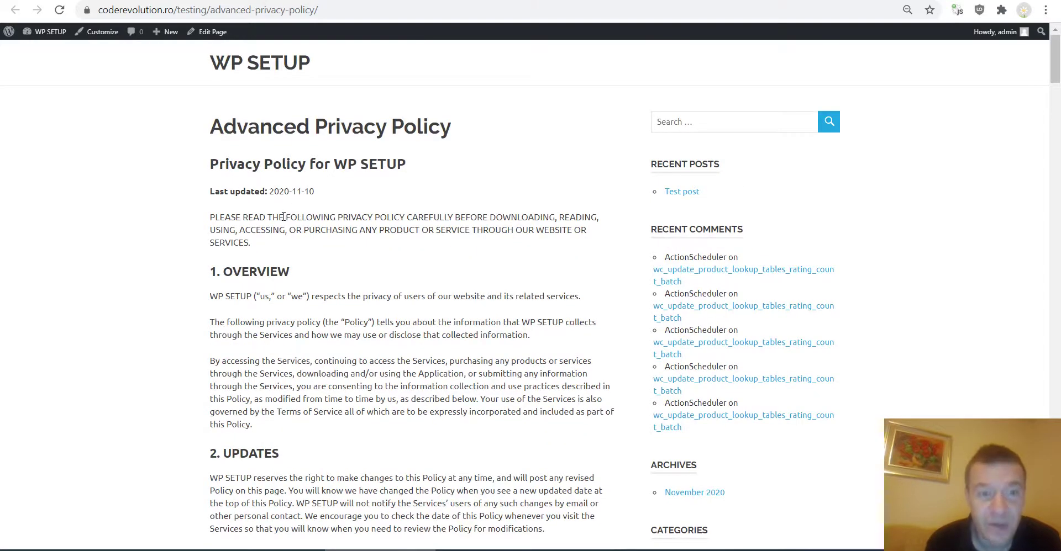
{"action": "key", "text": "ctrl+w"}
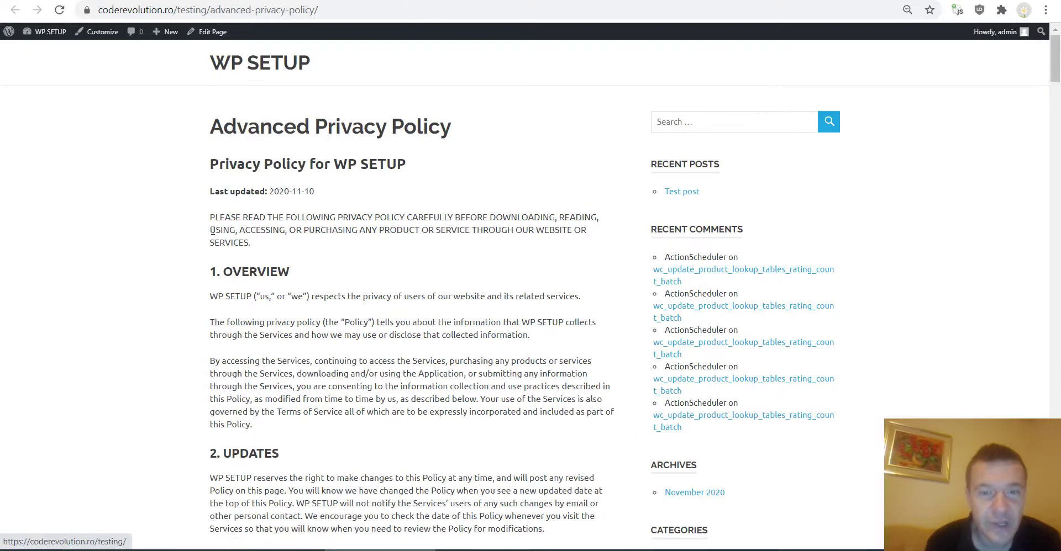
{"action": "key", "text": "ctrl+f"}
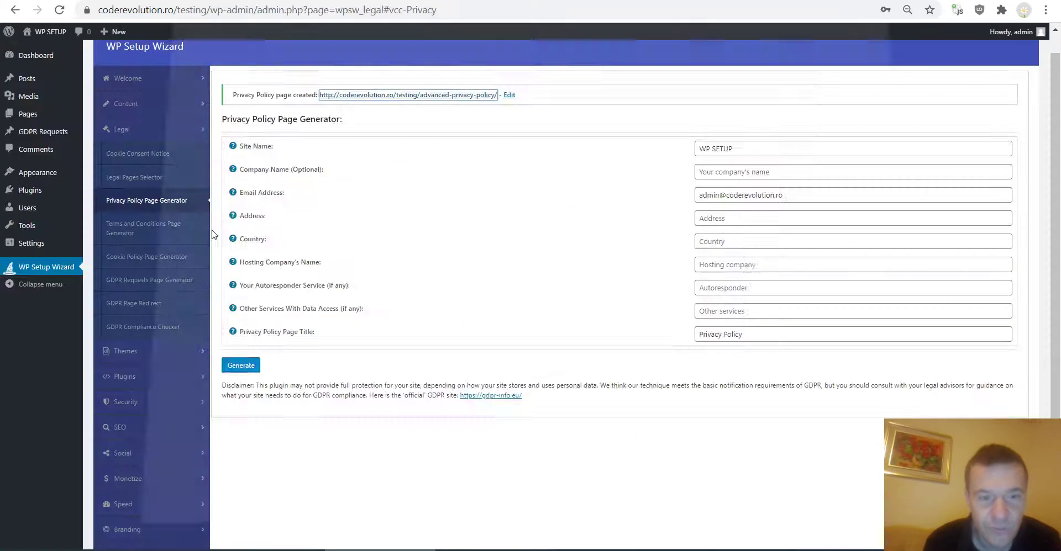
{"action": "key", "text": "ctrl+p"}
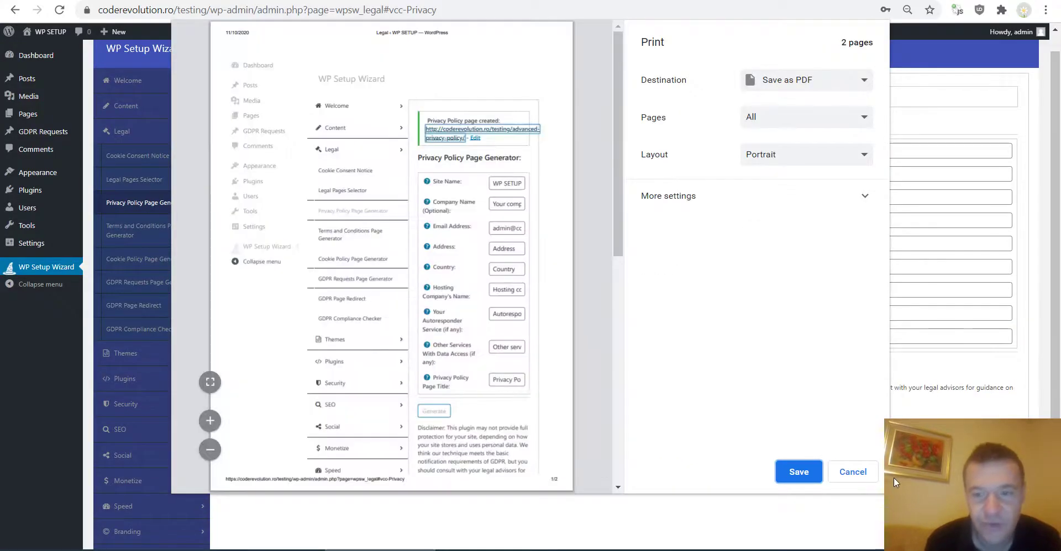
{"action": "left_click", "coordinate": [870, 472]}
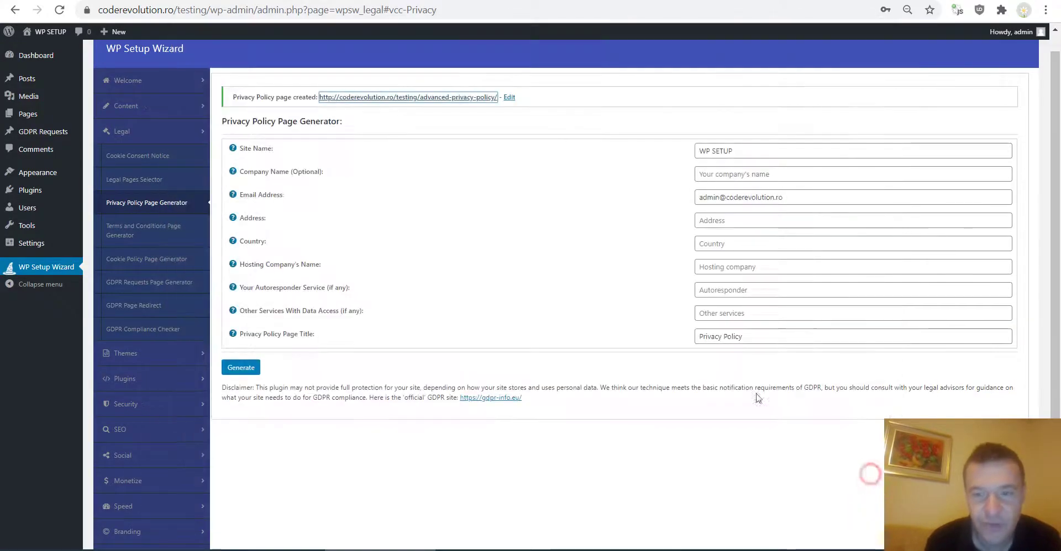
Reopen the generated privacy policy page, search its text for "wp setup", and return to the generator
{"action": "left_click", "coordinate": [454, 97]}
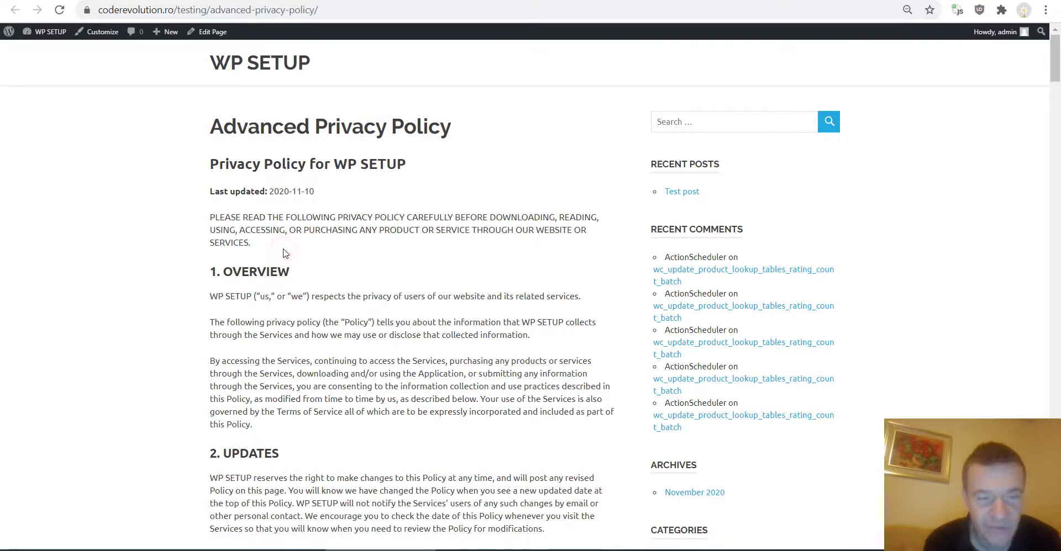
{"action": "key", "text": "ctrl+f"}
{"action": "type", "text": "wp s"}
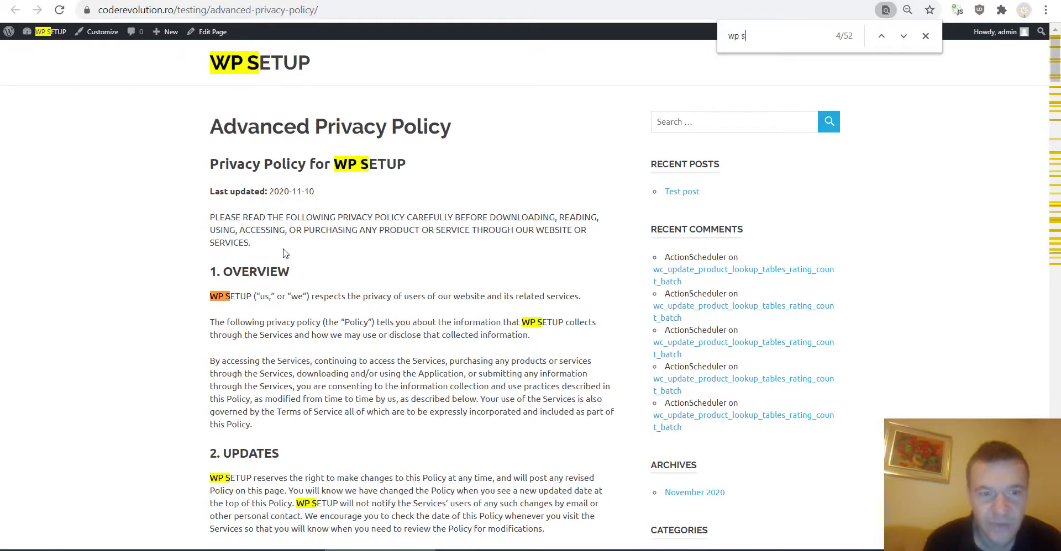
{"action": "type", "text": "etup"}
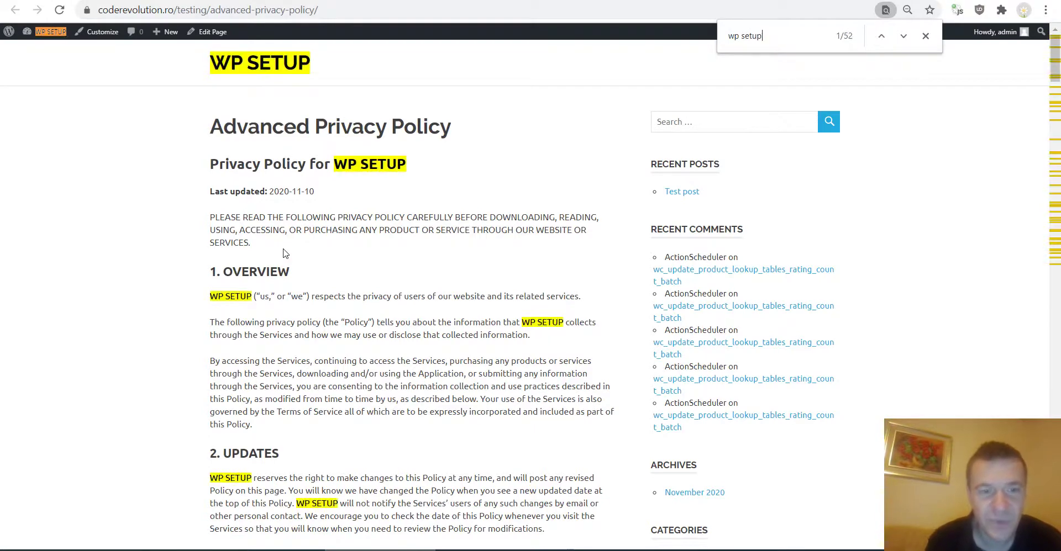
{"action": "scroll", "coordinate": [285, 253], "scroll_direction": "down", "scroll_amount": 3}
{"action": "key", "text": "ctrl+w"}
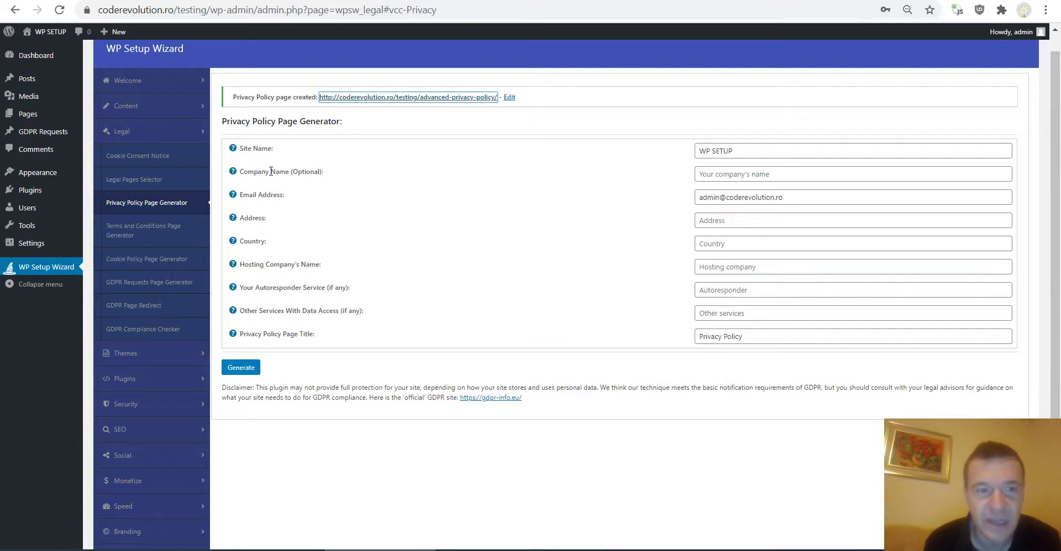
Copy the generator's email address, search for it in the generated privacy policy page, and return to the generator
{"action": "triple_click", "coordinate": [746, 197]}
{"action": "key", "text": "ctrl+c"}
{"action": "key", "text": "ctrl+Tab"}
{"action": "key", "text": "ctrl+f"}
{"action": "key", "text": "ctrl+v"}
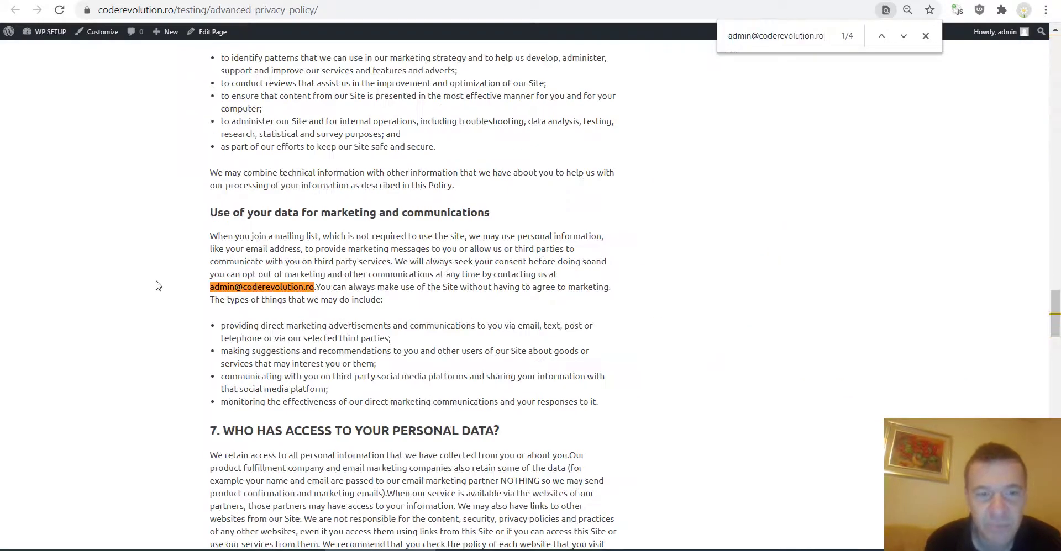
{"action": "scroll", "coordinate": [266, 278], "scroll_direction": "up", "scroll_amount": 20}
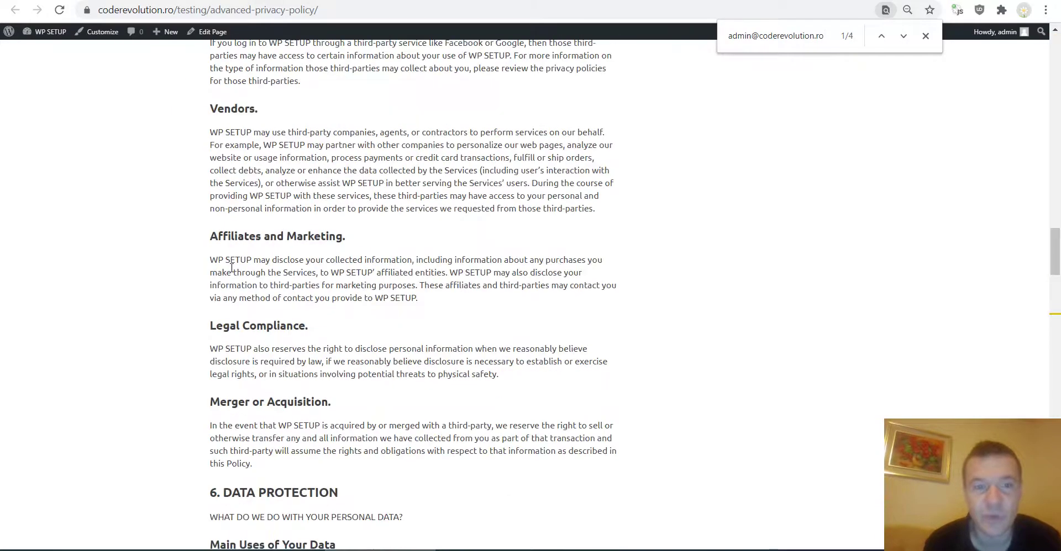
{"action": "scroll", "coordinate": [200, 315], "scroll_direction": "up", "scroll_amount": 15}
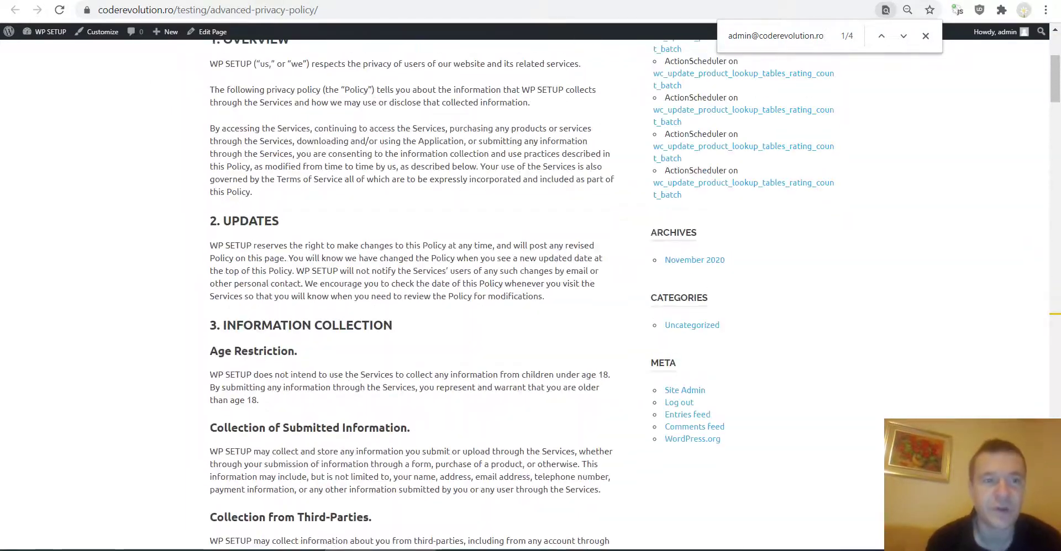
{"action": "key", "text": "ctrl+shift+Tab"}
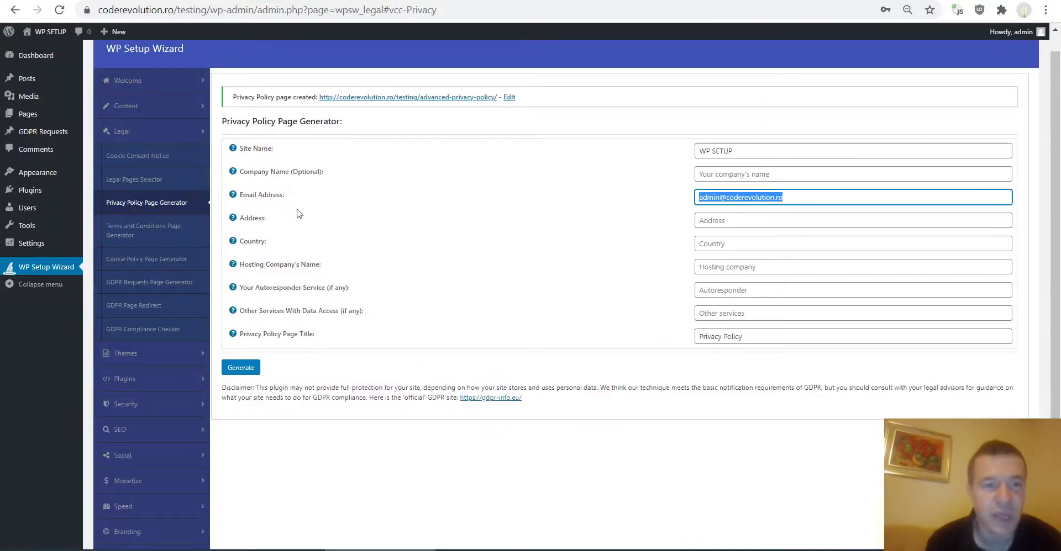
{"action": "left_click", "coordinate": [380, 253]}
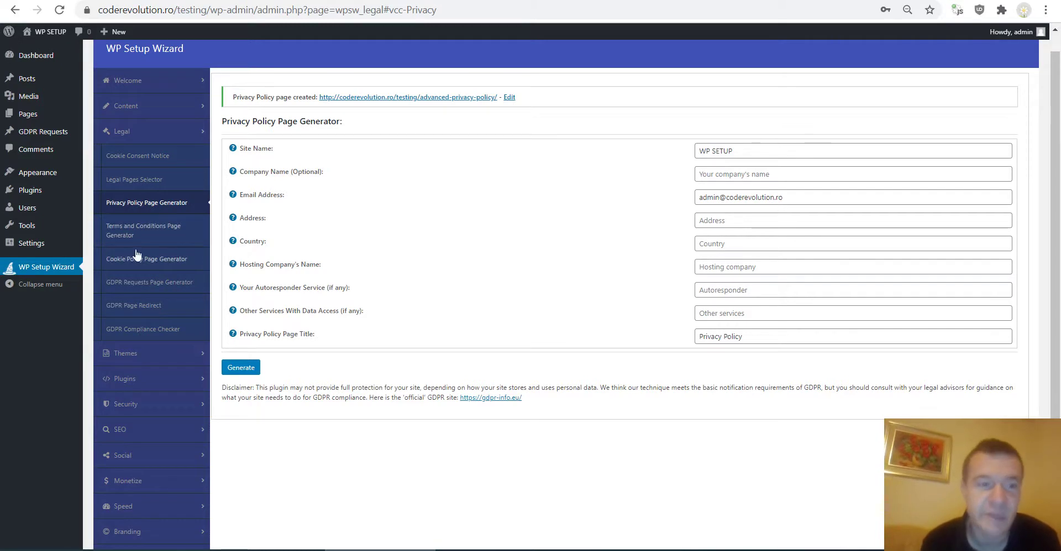
Open the Terms and Conditions Page Generator and review its site details and additional content options
{"action": "left_click", "coordinate": [126, 233]}
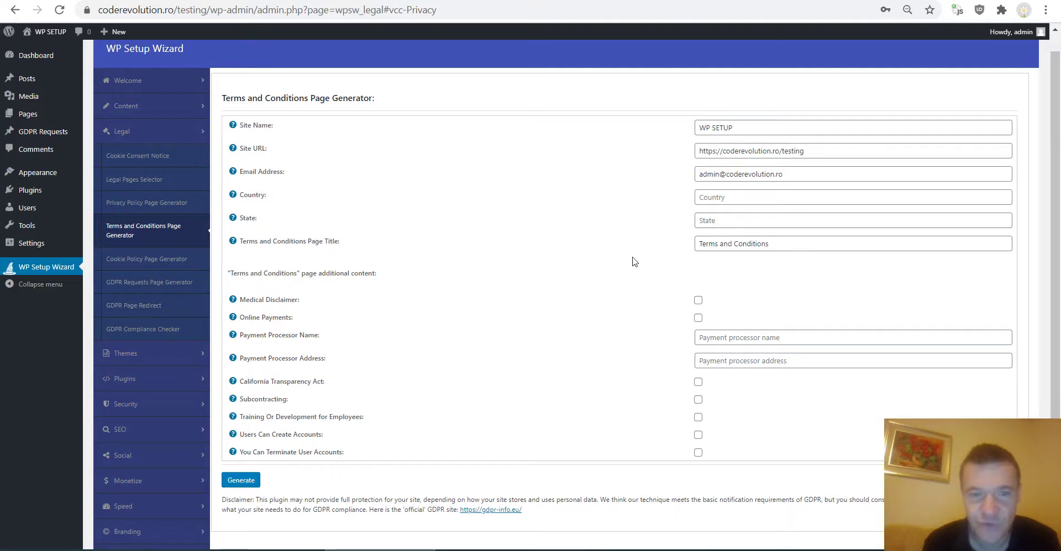
{"action": "scroll", "coordinate": [308, 235], "scroll_direction": "down", "scroll_amount": 3}
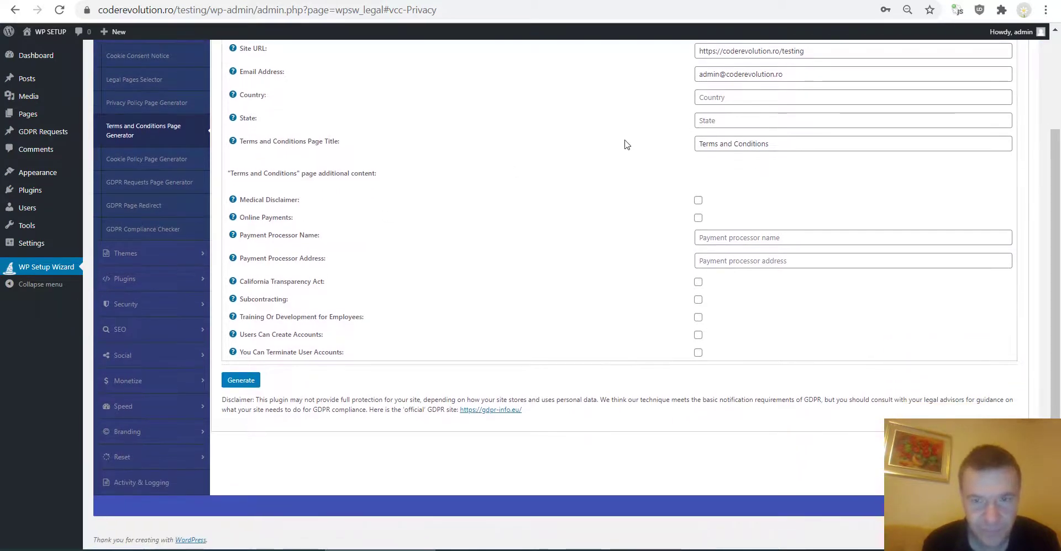
{"action": "scroll", "coordinate": [275, 199], "scroll_direction": "up", "scroll_amount": 3}
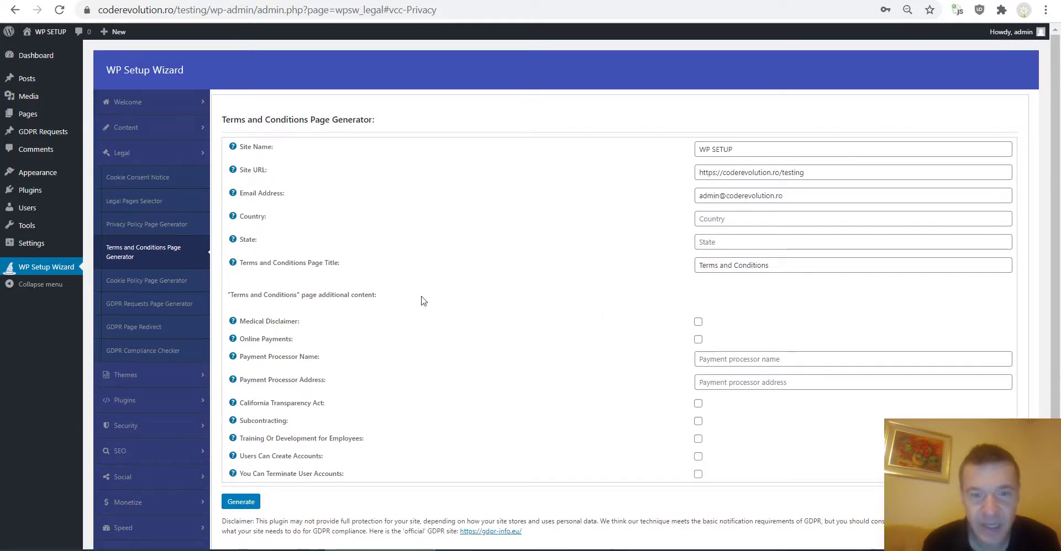
Enable Medical Disclaimer for the Terms and Conditions page, and switch Online Payments on and back off
{"action": "left_click", "coordinate": [699, 323]}
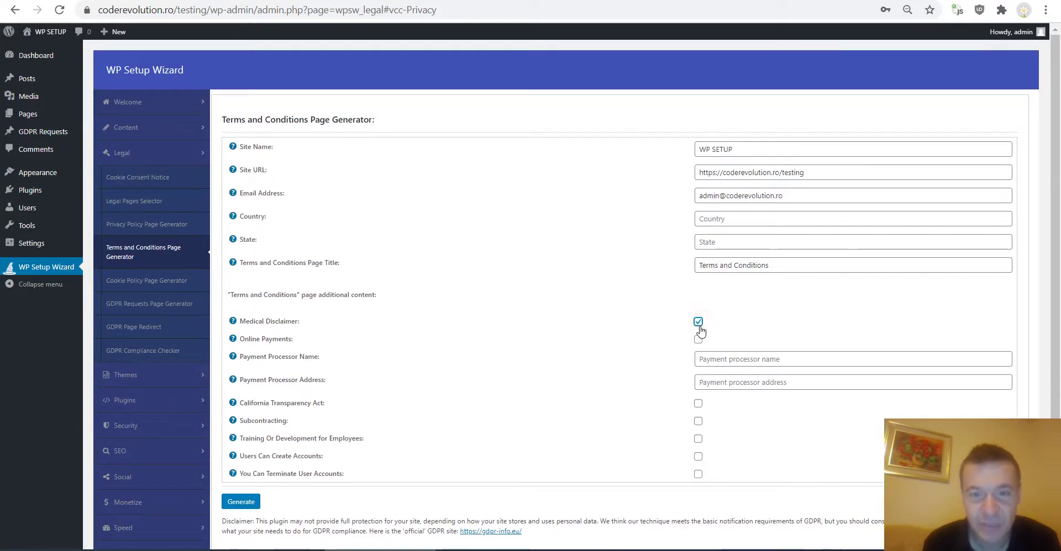
{"action": "left_click", "coordinate": [699, 340]}
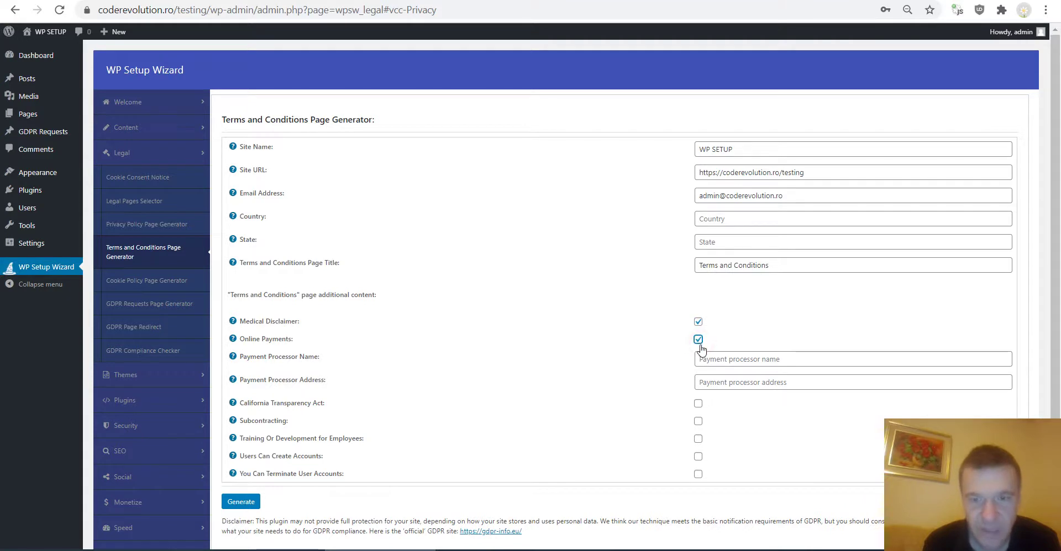
{"action": "left_click", "coordinate": [699, 340]}
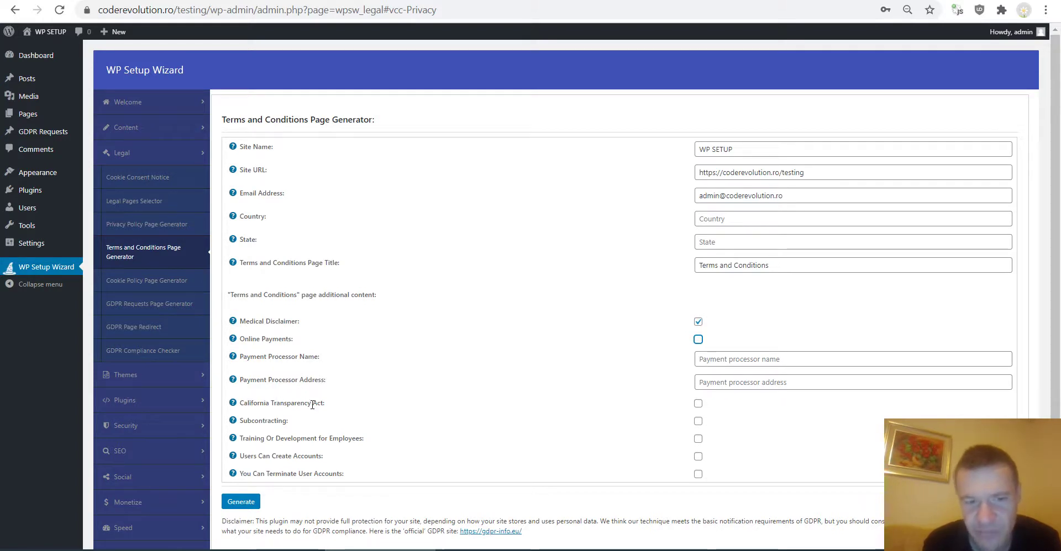
Examine the Subcontracting, Training Or Development for Employees, and Users Can Create Accounts options, leaving them disabled
{"action": "double_click", "coordinate": [260, 420]}
{"action": "left_click_drag", "start_coordinate": [252, 440], "coordinate": [311, 437]}
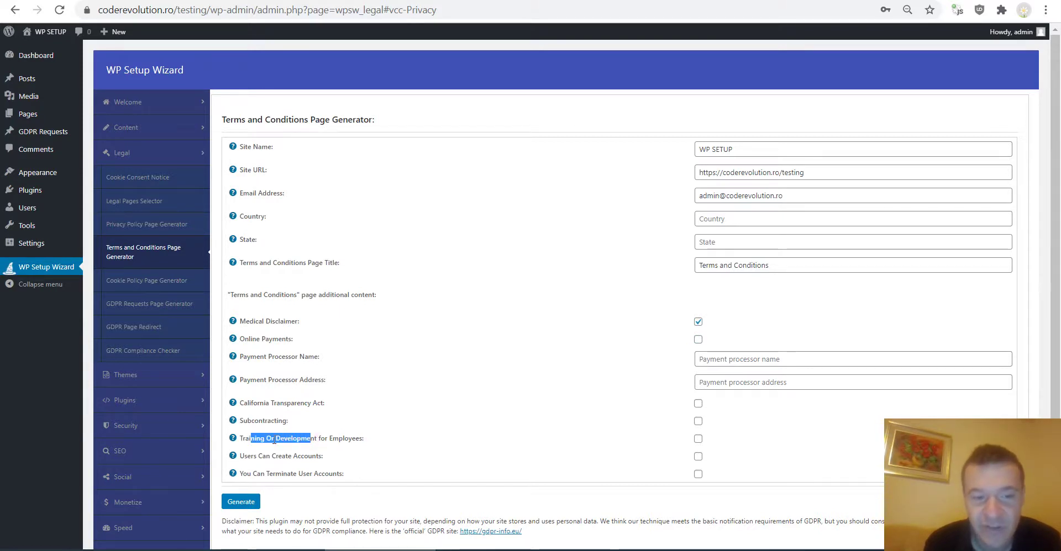
{"action": "left_click", "coordinate": [273, 439]}
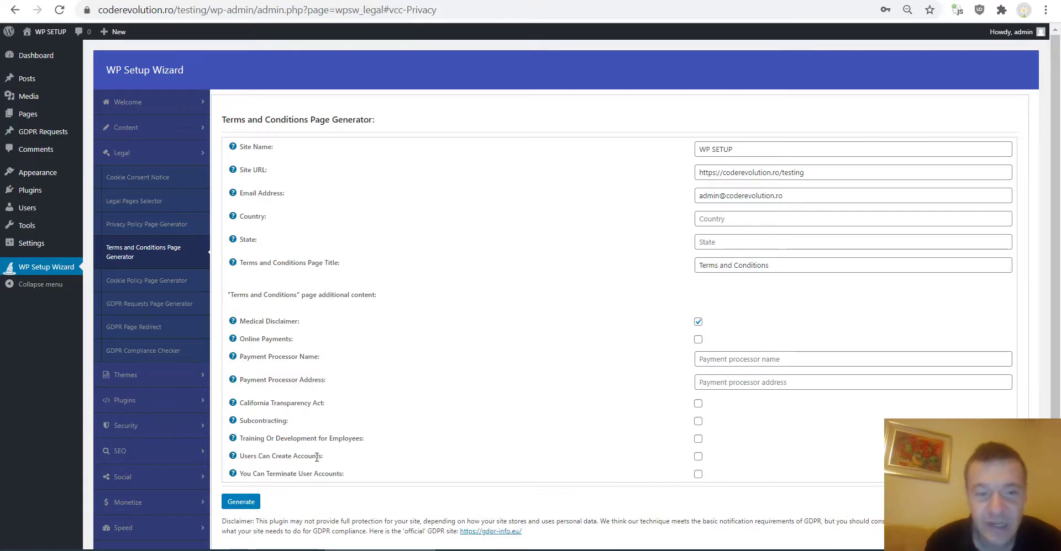
{"action": "left_click", "coordinate": [698, 458]}
{"action": "left_click", "coordinate": [698, 458]}
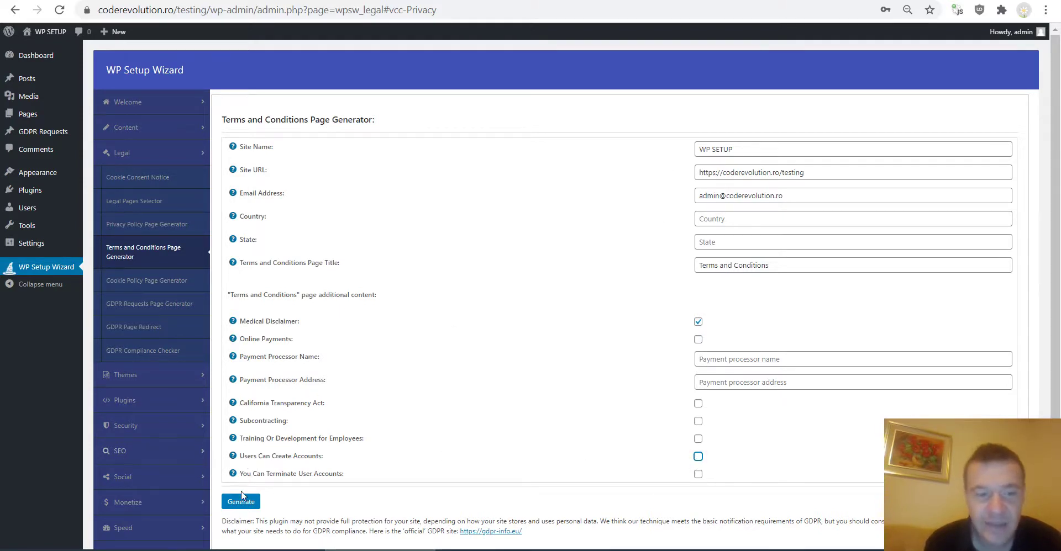
Set the Terms and Conditions page title to "ADVANCED Terms and Conditions" and generate the page
{"action": "left_click", "coordinate": [747, 149]}
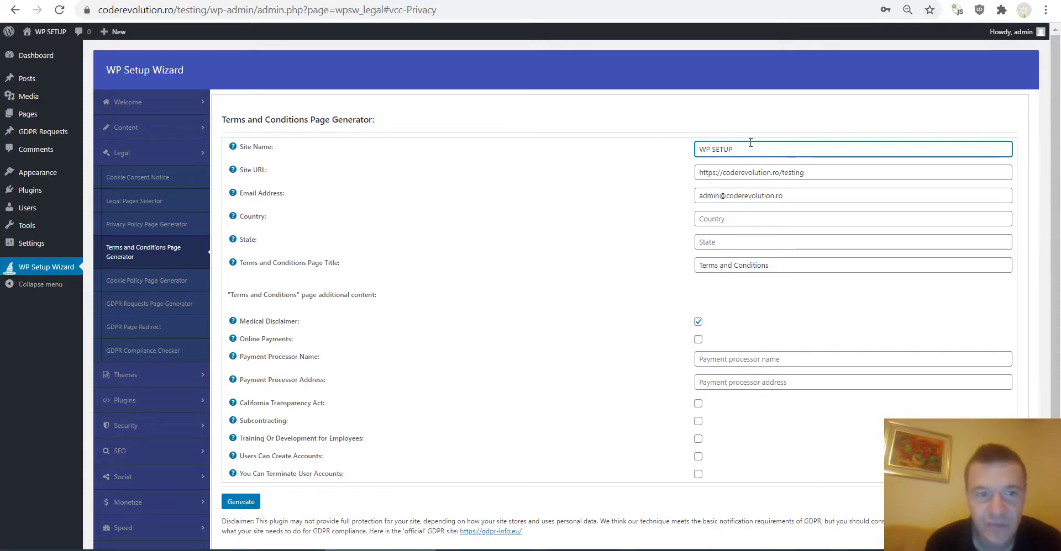
{"action": "left_click", "coordinate": [703, 265]}
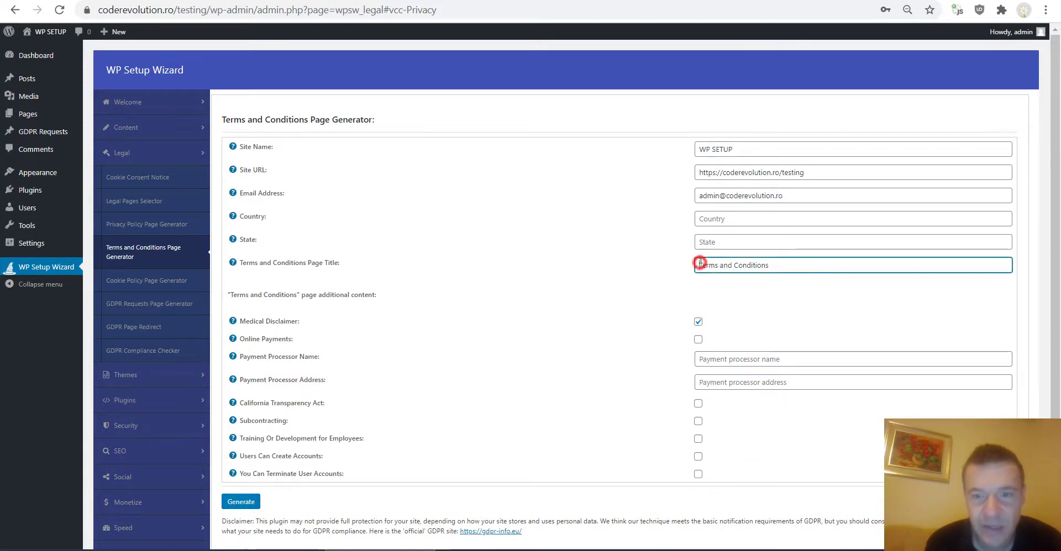
{"action": "type", "text": "ADVANCED"}
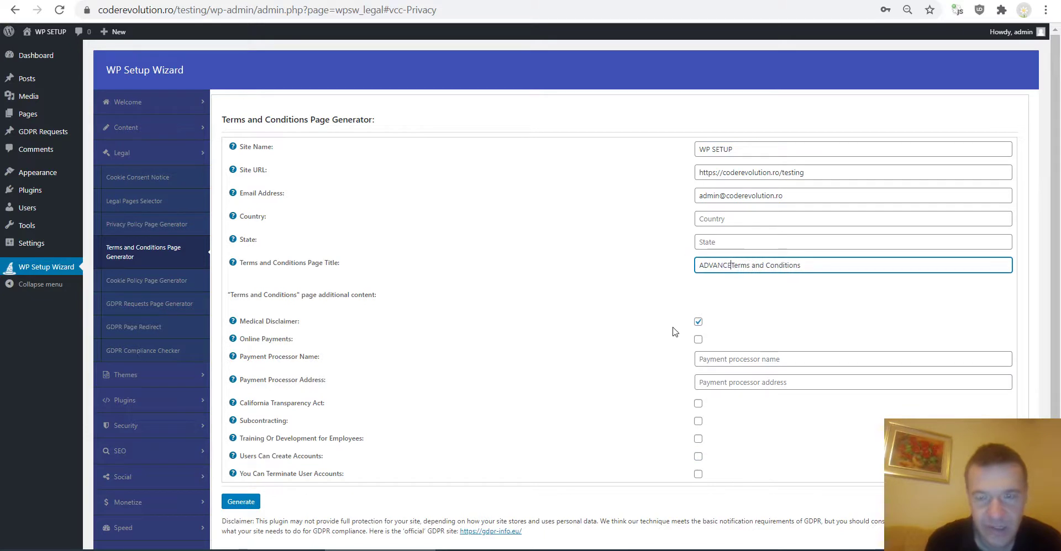
{"action": "left_click", "coordinate": [246, 501]}
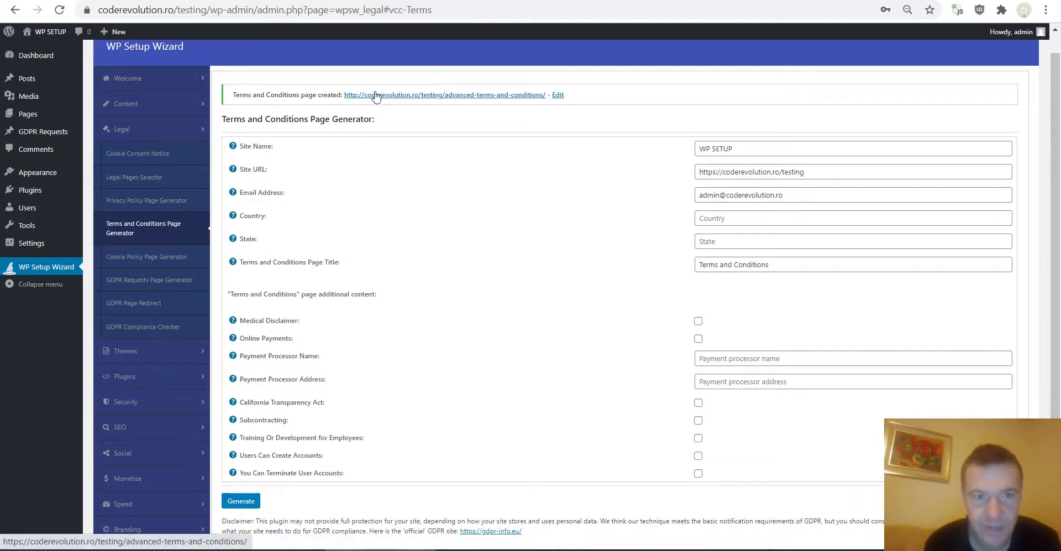
Open the generated Terms and Conditions page, review its opening sections, and return to the generator
{"action": "left_click", "coordinate": [375, 95]}
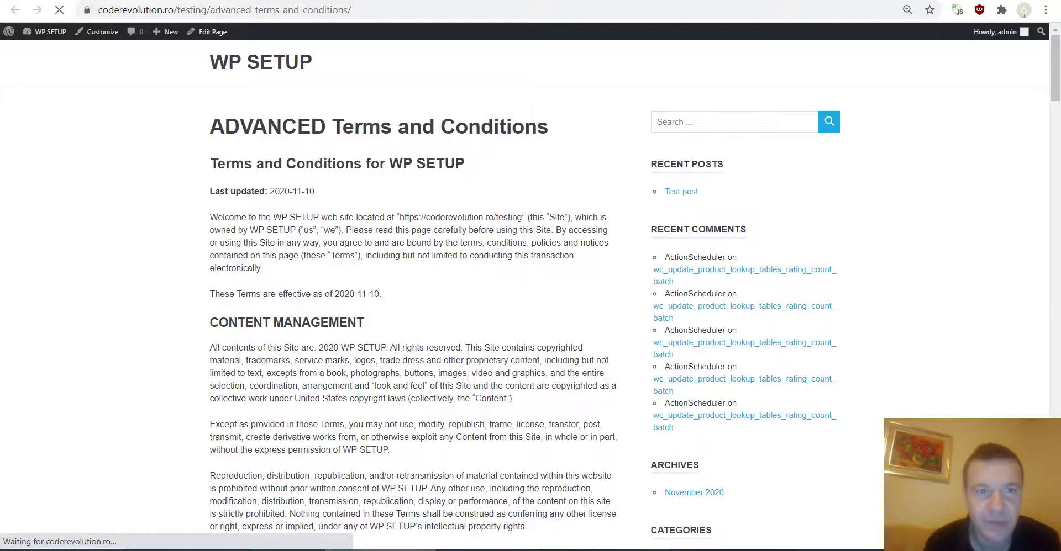
{"action": "scroll", "coordinate": [241, 189], "scroll_direction": "down", "scroll_amount": 2}
{"action": "scroll", "coordinate": [241, 189], "scroll_direction": "up", "scroll_amount": 2}
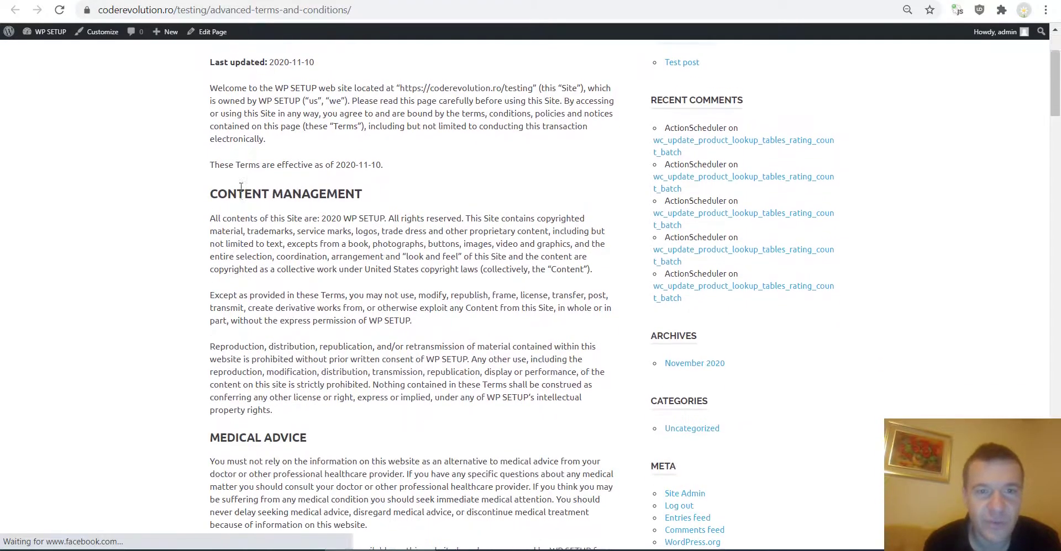
{"action": "key", "text": "ctrl+w"}
Copy the generator's site URL, search for it in the generated Terms and Conditions page, and return to the generator
{"action": "left_click", "coordinate": [722, 174]}
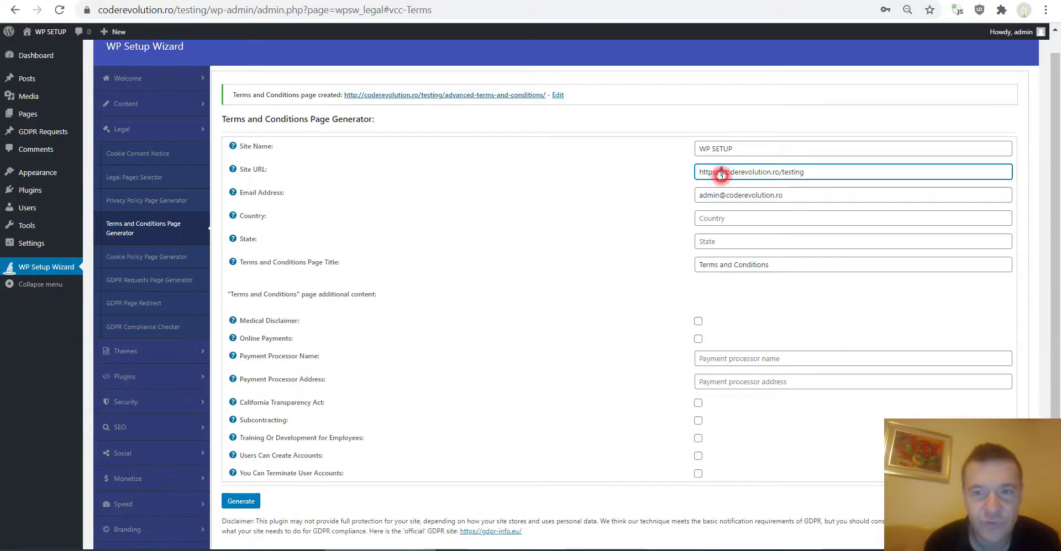
{"action": "key", "text": "ctrl+a"}
{"action": "key", "text": "ctrl+c"}
{"action": "key", "text": "ctrl+Tab"}
{"action": "key", "text": "ctrl+f"}
{"action": "key", "text": "ctrl+v"}
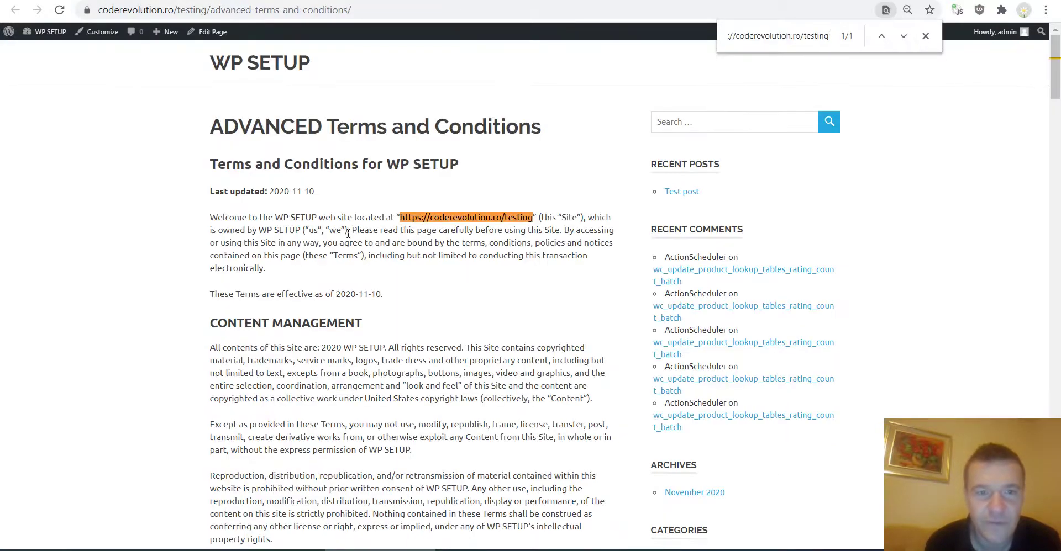
{"action": "scroll", "coordinate": [419, 270], "scroll_direction": "down", "scroll_amount": 15}
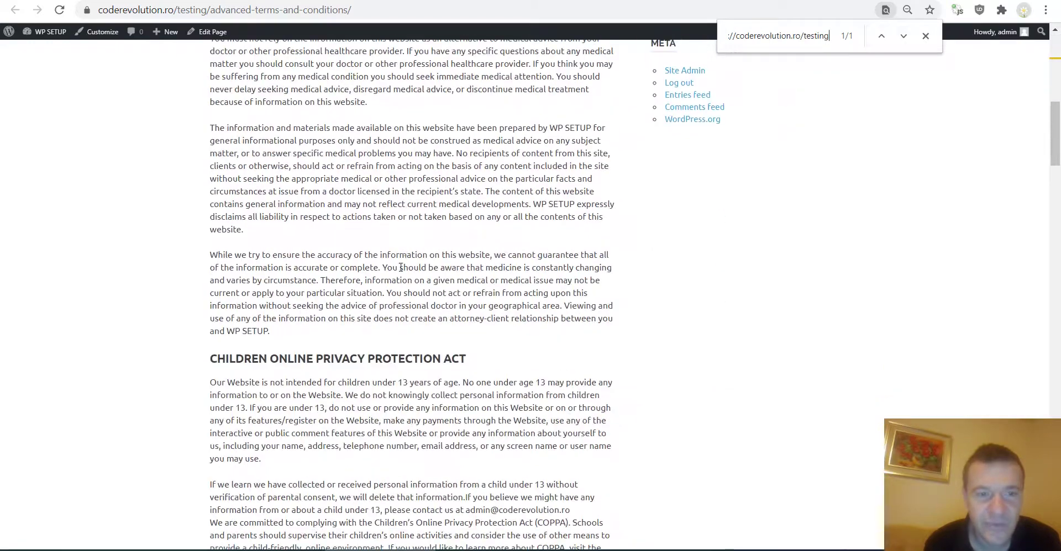
{"action": "key", "text": "Return"}
{"action": "key", "text": "ctrl+shift+Tab"}
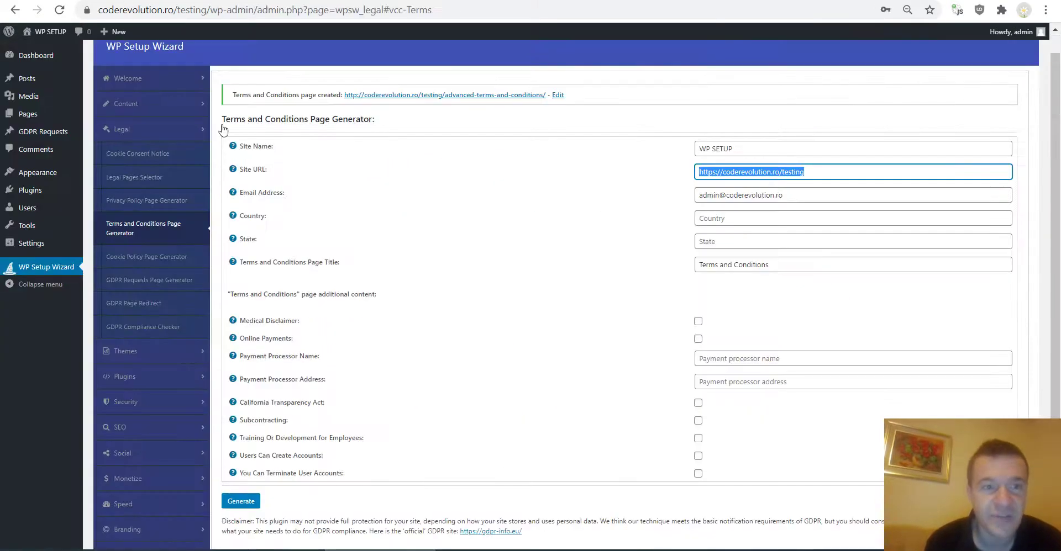
Generate a cookie policy page titled "CUSTOM Cookie Policy" with the Cookie Policy Page Generator
{"action": "left_click", "coordinate": [125, 259]}
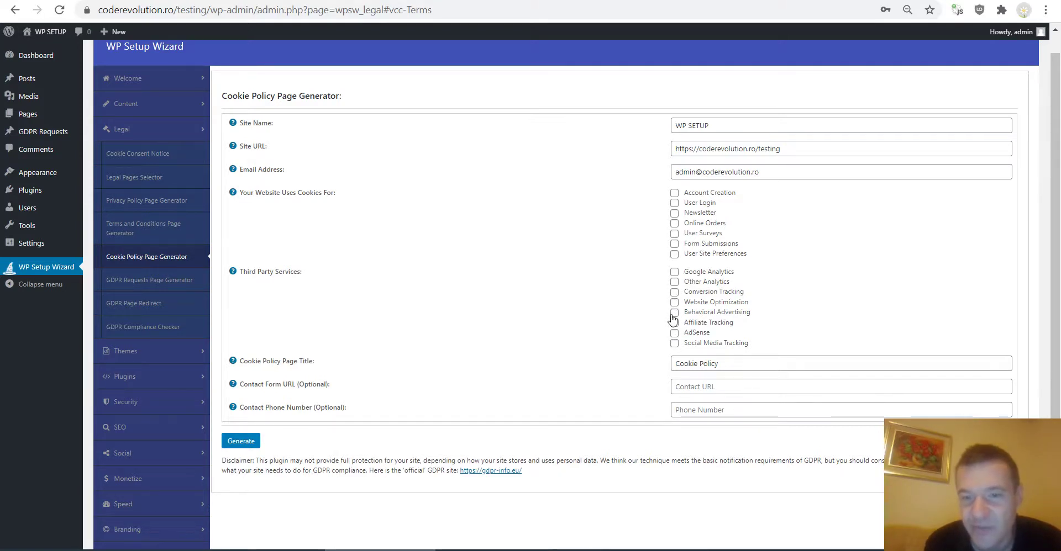
{"action": "scroll", "coordinate": [462, 343], "scroll_direction": "down", "scroll_amount": 2}
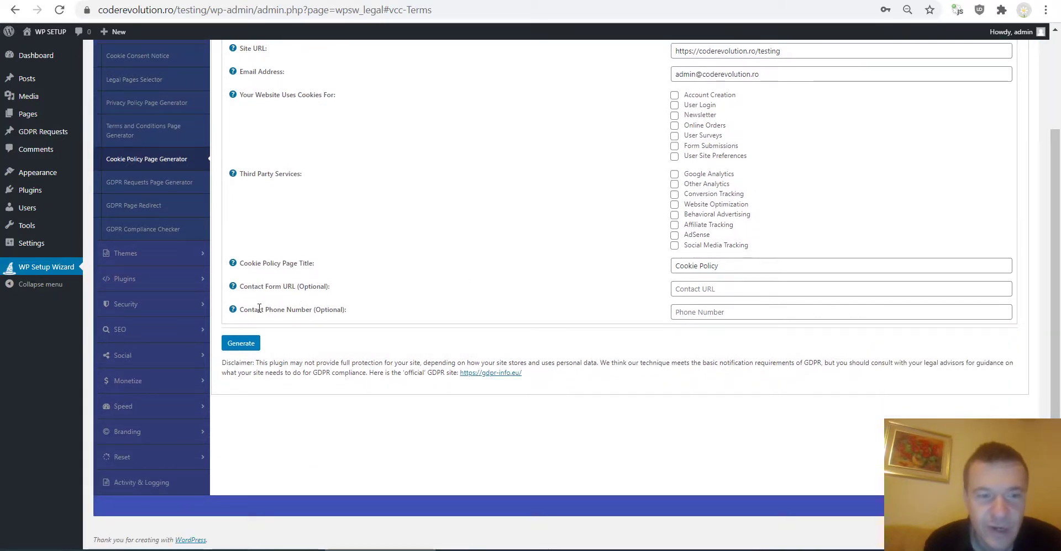
{"action": "scroll", "coordinate": [636, 296], "scroll_direction": "up", "scroll_amount": 3}
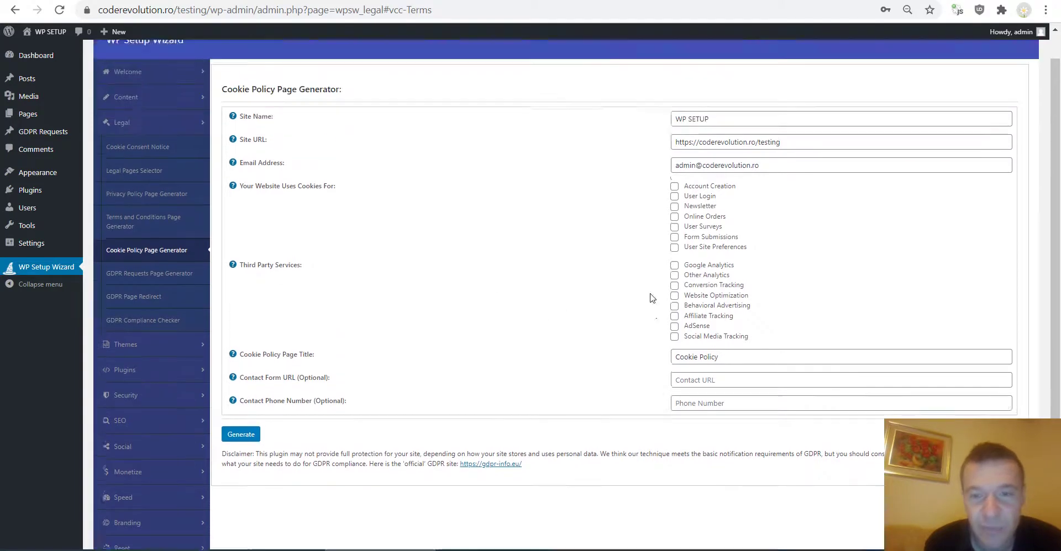
{"action": "left_click", "coordinate": [677, 388]}
{"action": "type", "text": "CUSTOM"}
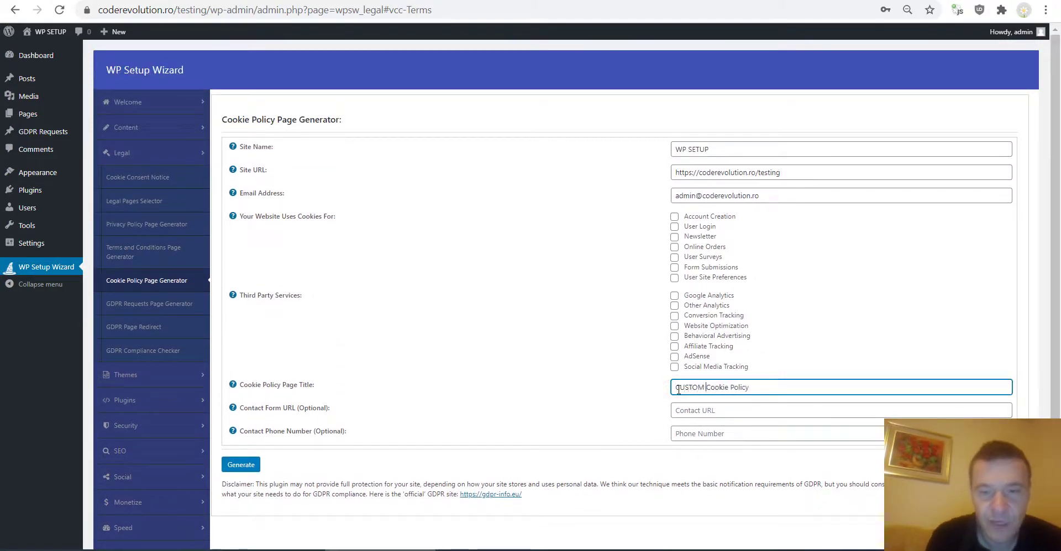
{"action": "left_click", "coordinate": [241, 466]}
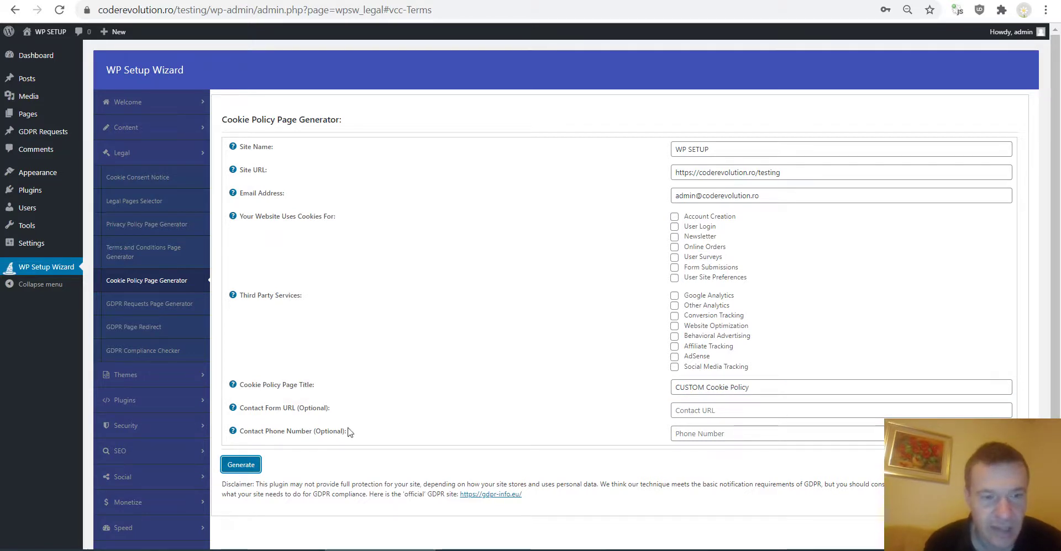
{"action": "left_click", "coordinate": [249, 467]}
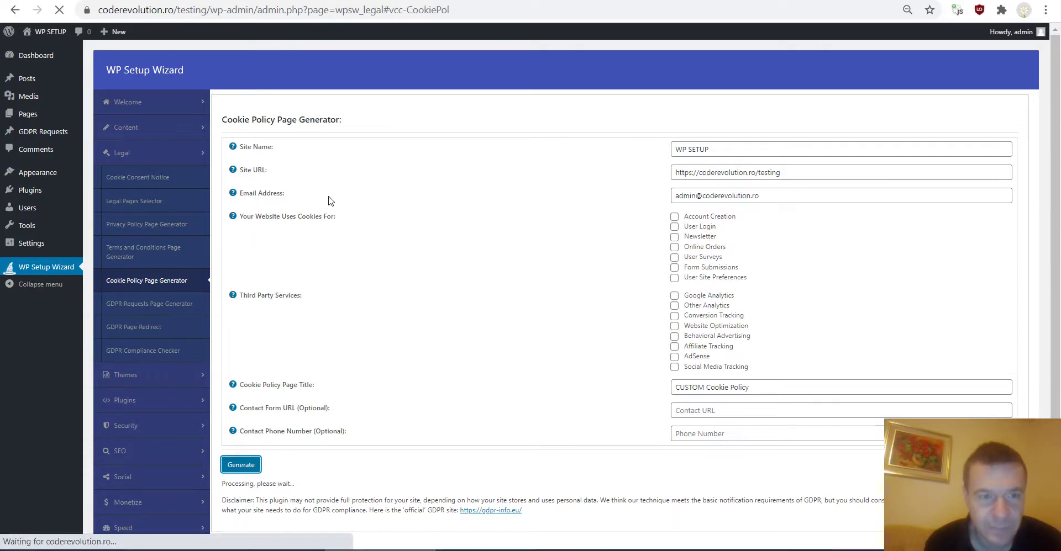
Open the generated cookie policy page, review its contents, and return to the Cookie Policy Page Generator
{"action": "left_click", "coordinate": [361, 97]}
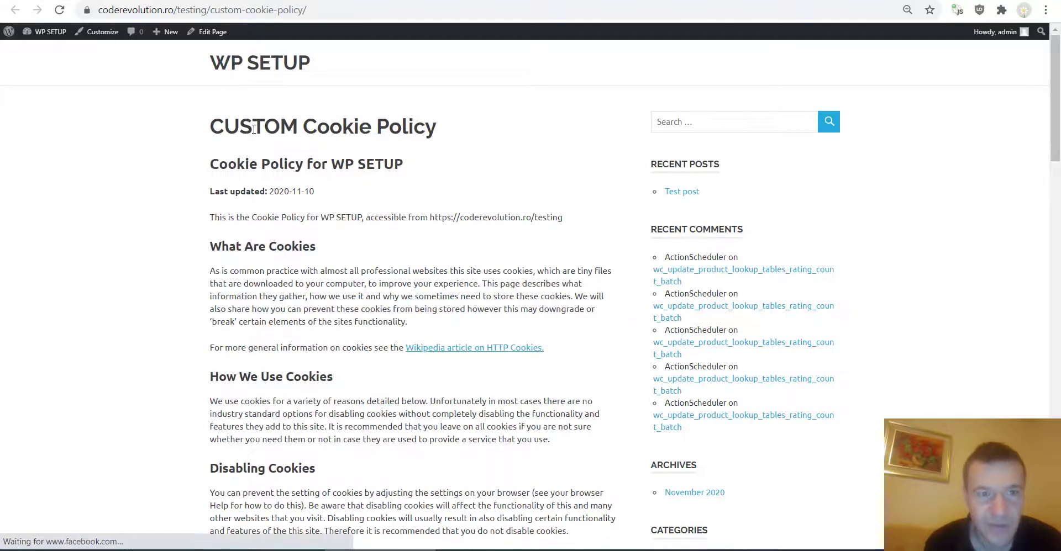
{"action": "scroll", "coordinate": [340, 187], "scroll_direction": "down", "scroll_amount": 9}
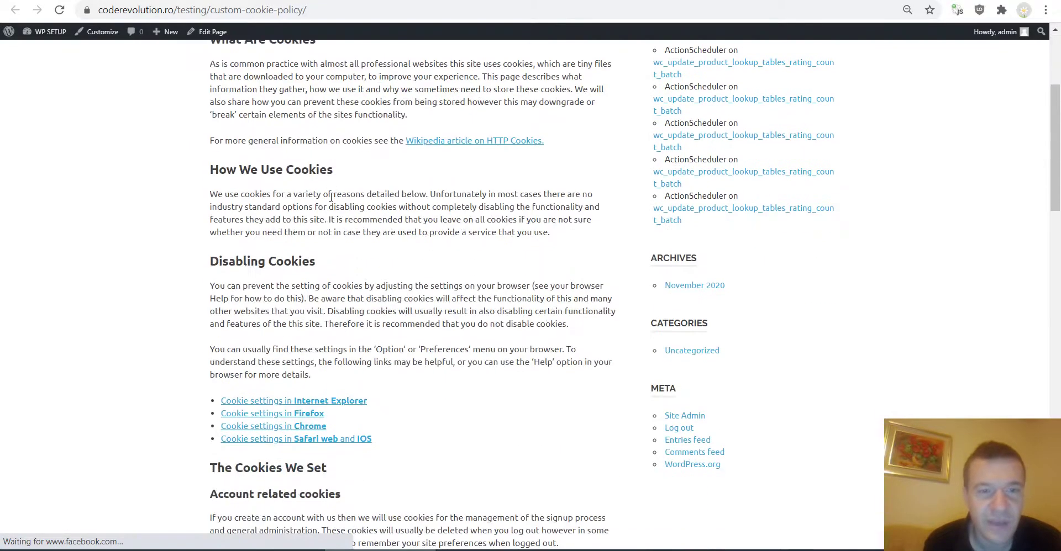
{"action": "scroll", "coordinate": [340, 187], "scroll_direction": "up", "scroll_amount": 9}
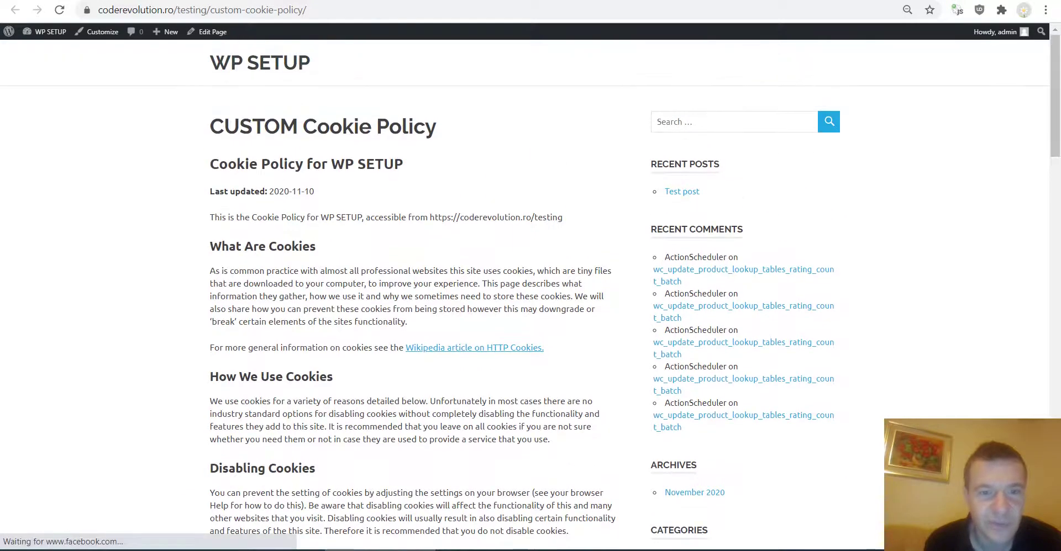
{"action": "key", "text": "alt+Left"}
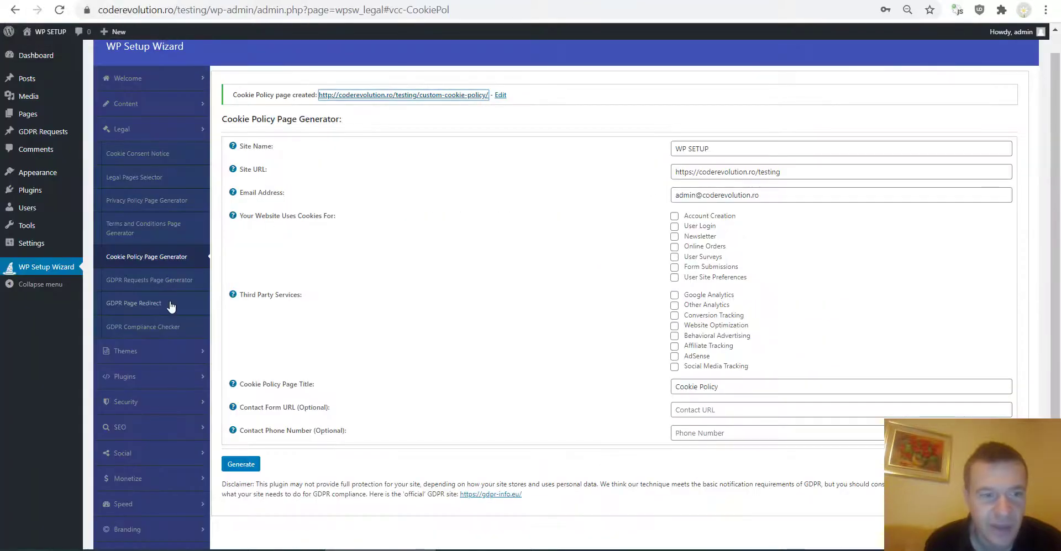
Generate a GDPR requests page titled "CUSTOM GDPR Requests" with the GDPR Requests Page Generator
{"action": "left_click", "coordinate": [142, 282]}
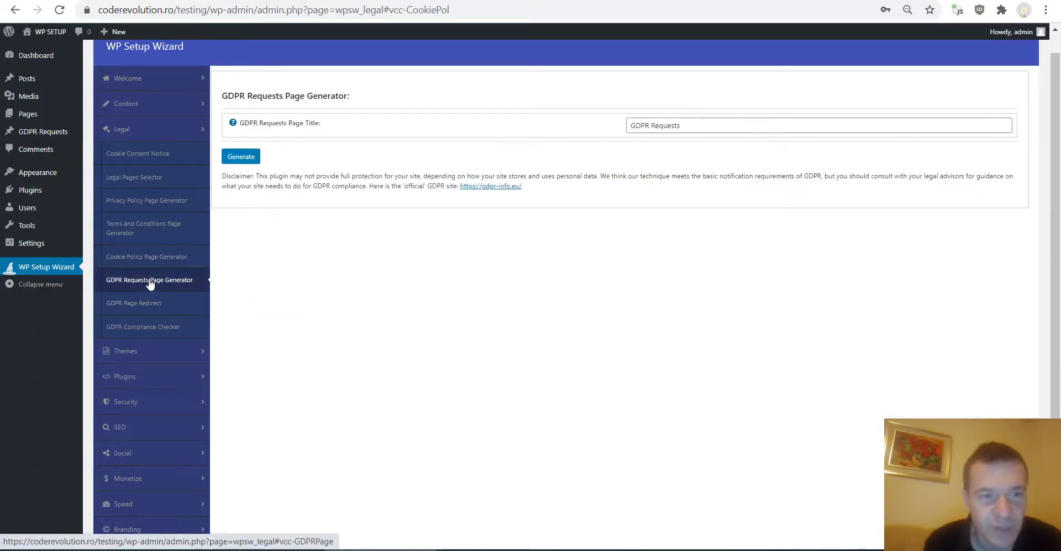
{"action": "left_click", "coordinate": [627, 126]}
{"action": "type", "text": "CUSTOM"}
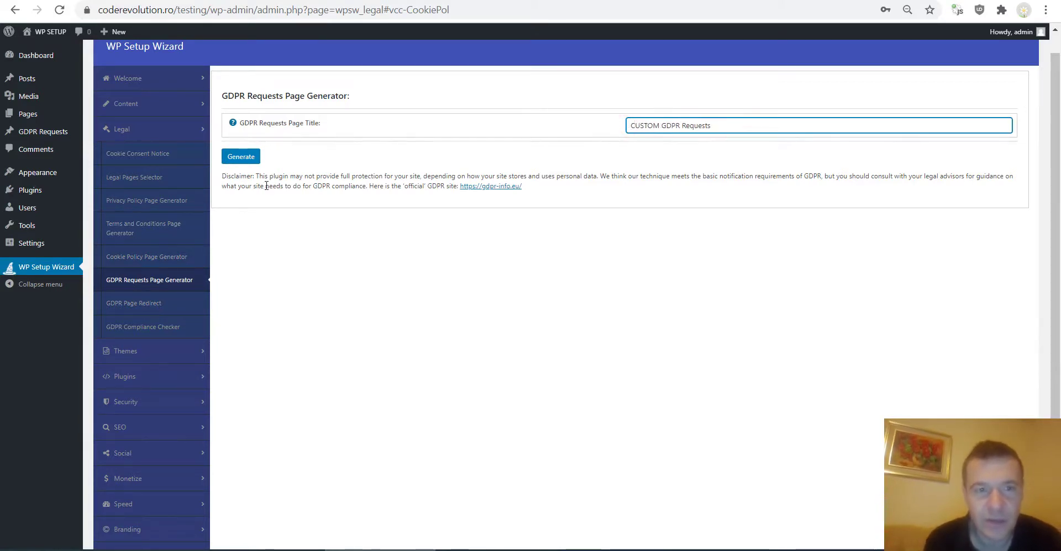
{"action": "left_click", "coordinate": [241, 158]}
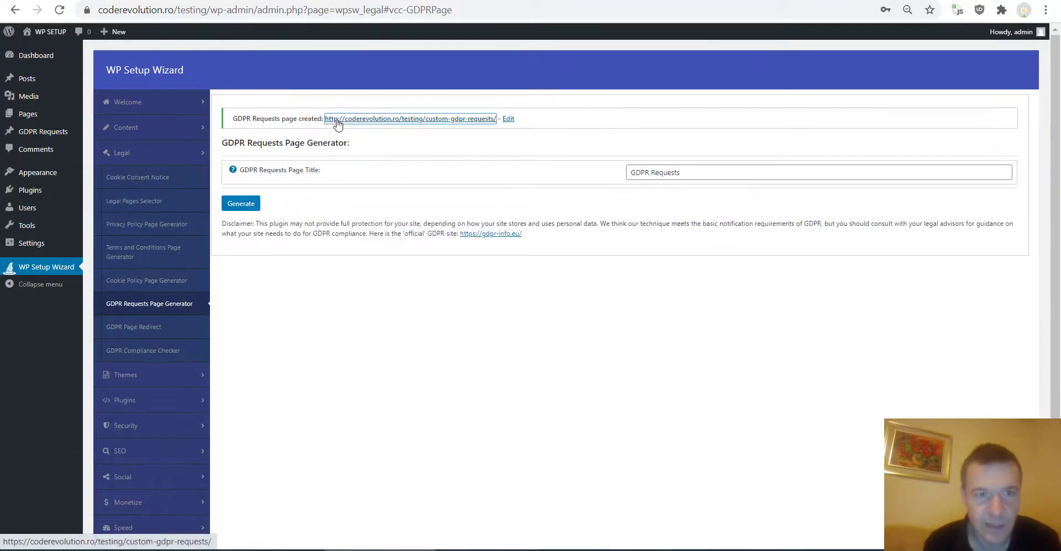
Open the generated GDPR requests page and examine its contact form's e-mail field and the Edit my data request type
{"action": "left_click", "coordinate": [337, 119]}
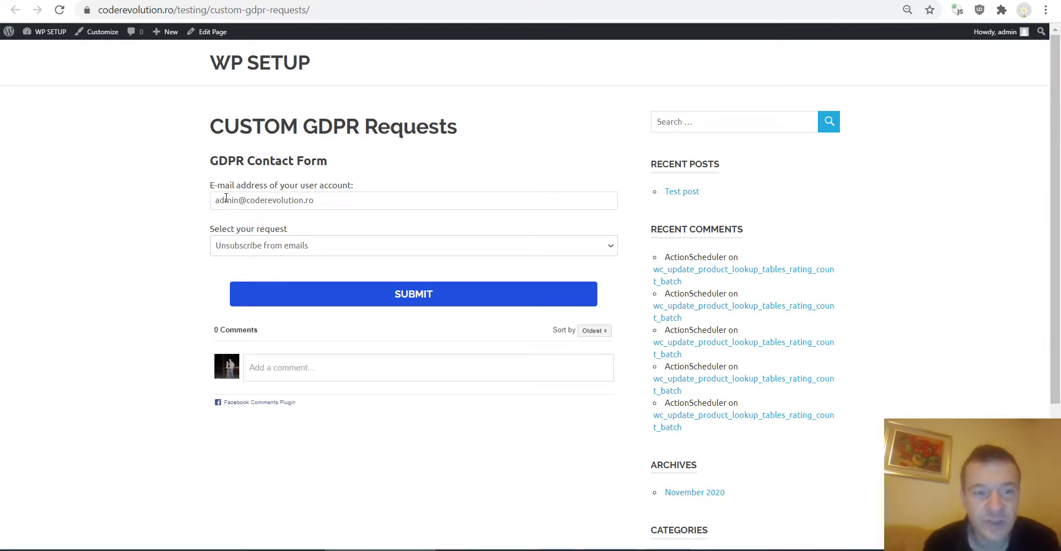
{"action": "left_click", "coordinate": [226, 198]}
{"action": "triple_click", "coordinate": [227, 200]}
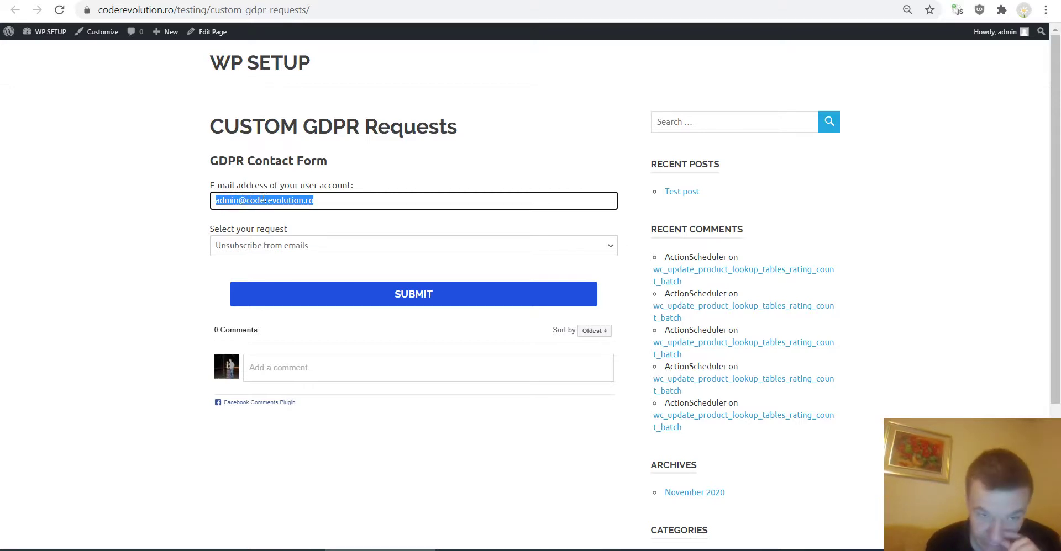
{"action": "left_click", "coordinate": [242, 247]}
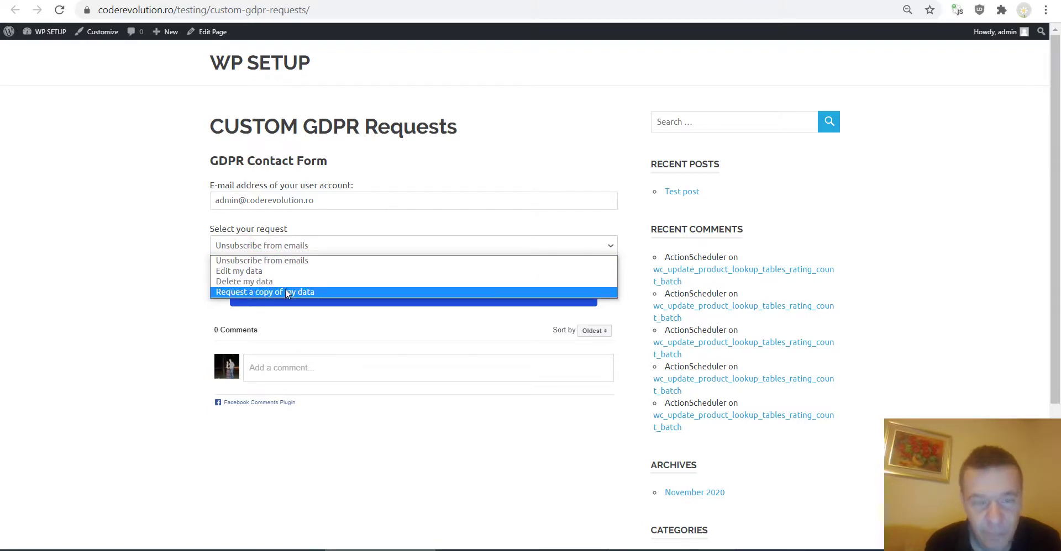
{"action": "left_click", "coordinate": [244, 261]}
{"action": "left_click", "coordinate": [242, 245]}
{"action": "left_click", "coordinate": [236, 271]}
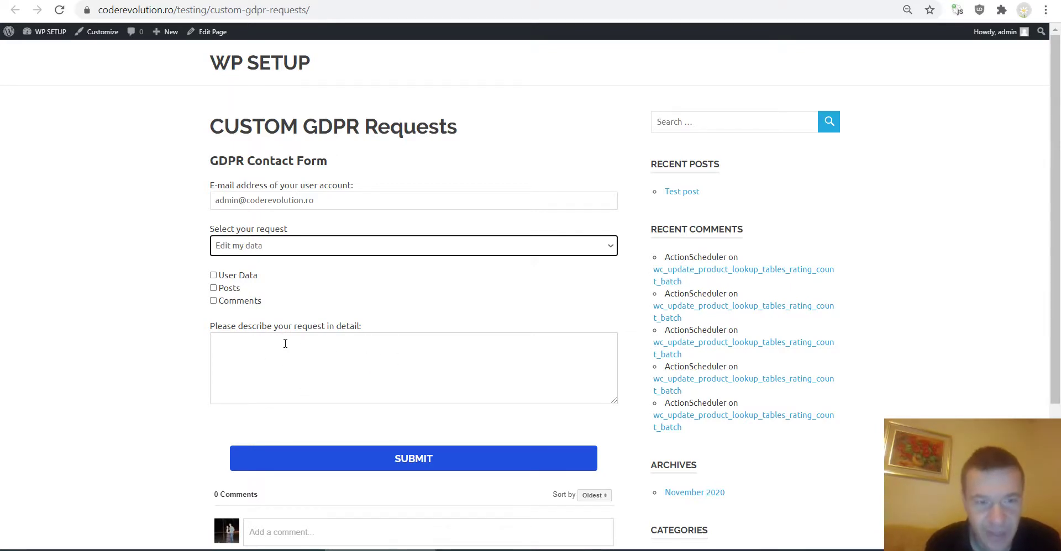
Preview the Delete my data and Request a copy of my data request types, and close the GDPR requests page
{"action": "left_click", "coordinate": [277, 246]}
{"action": "left_click", "coordinate": [252, 282]}
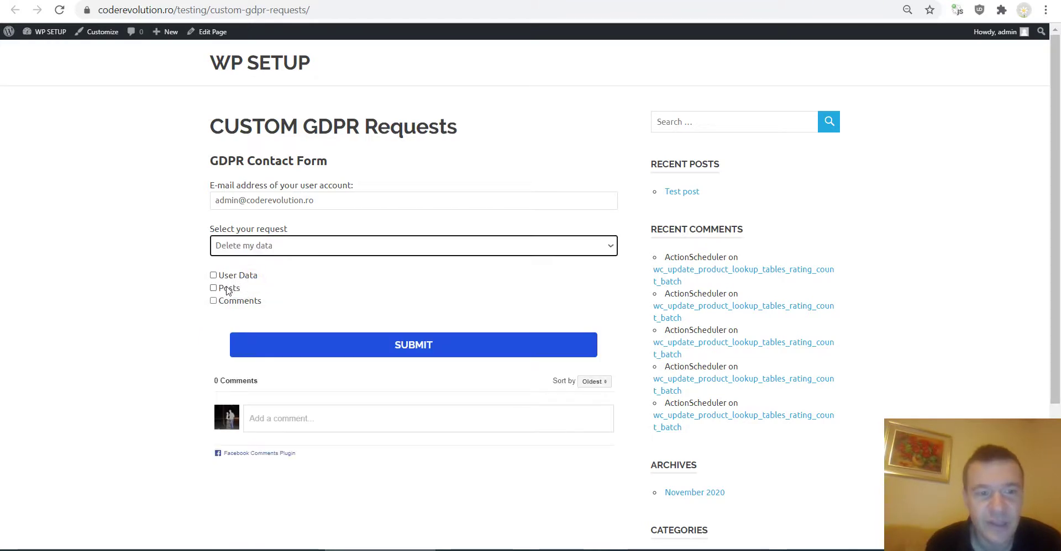
{"action": "left_click", "coordinate": [249, 245]}
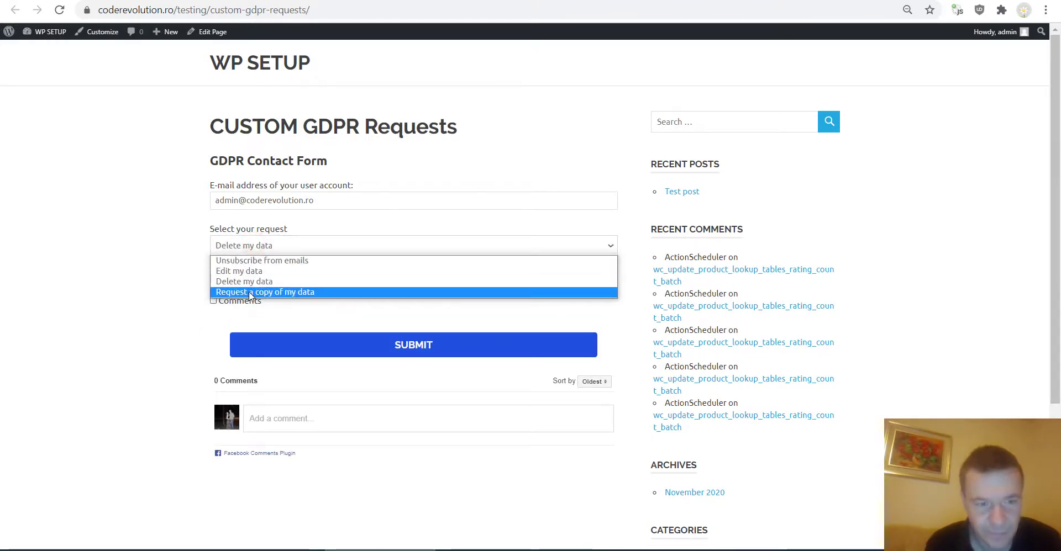
{"action": "left_click", "coordinate": [249, 293]}
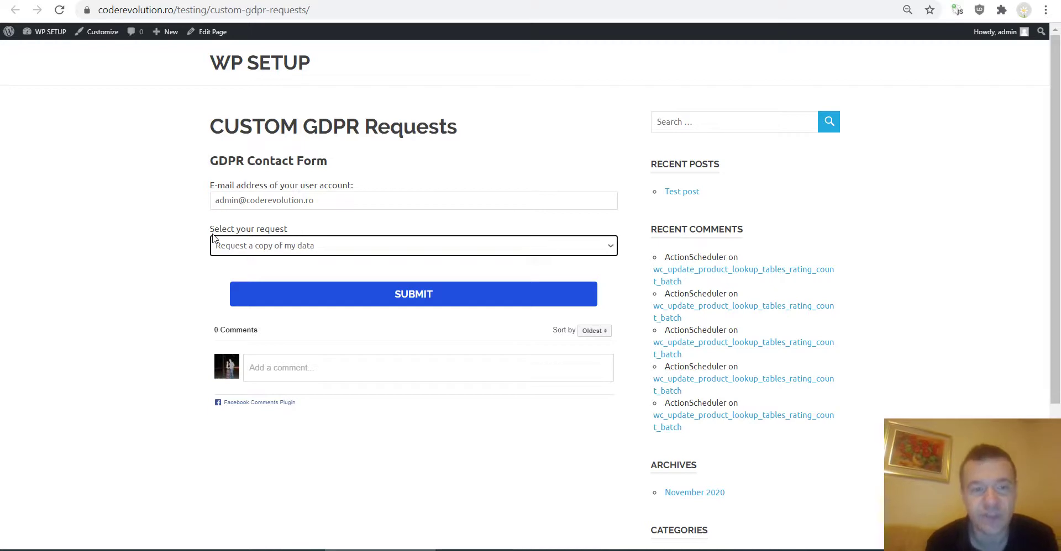
{"action": "left_click", "coordinate": [239, 249]}
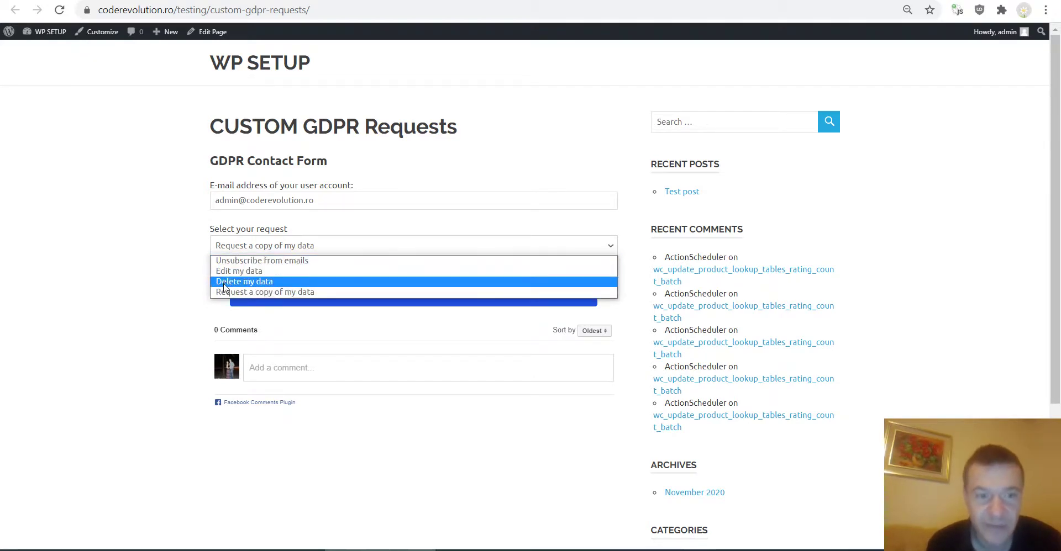
{"action": "key", "text": "ctrl+w"}
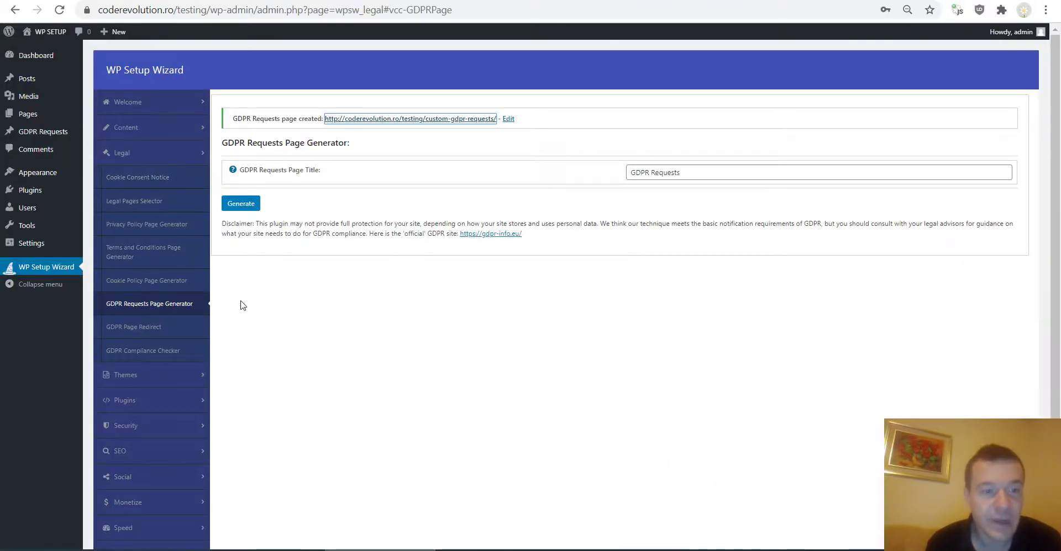
In GDPR Page Redirect, redirect visitors to the Privacy Policy page and review the Redirect After Accepted options, keeping Last Visited
{"action": "left_click", "coordinate": [127, 331]}
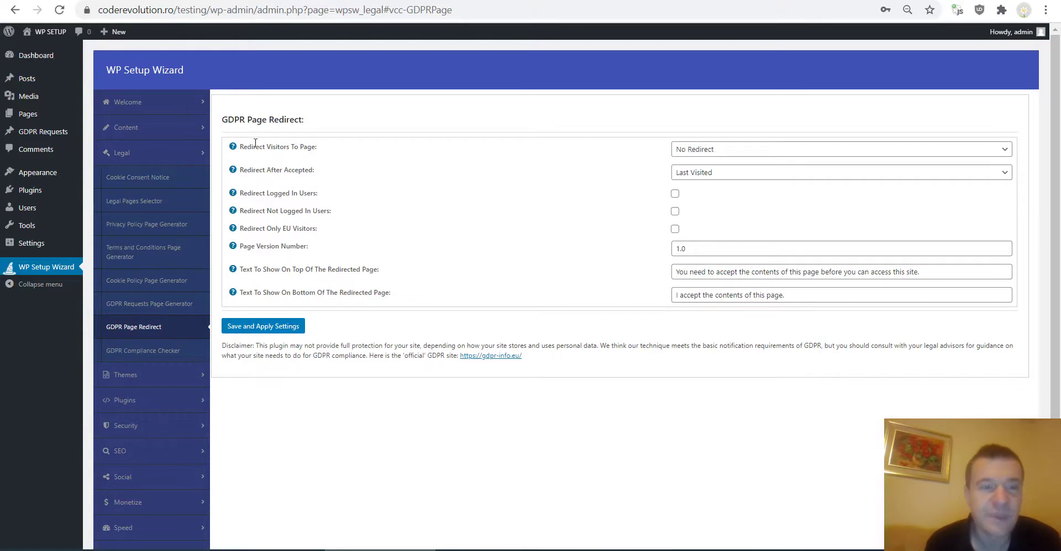
{"action": "left_click", "coordinate": [683, 151]}
{"action": "left_click", "coordinate": [441, 151]}
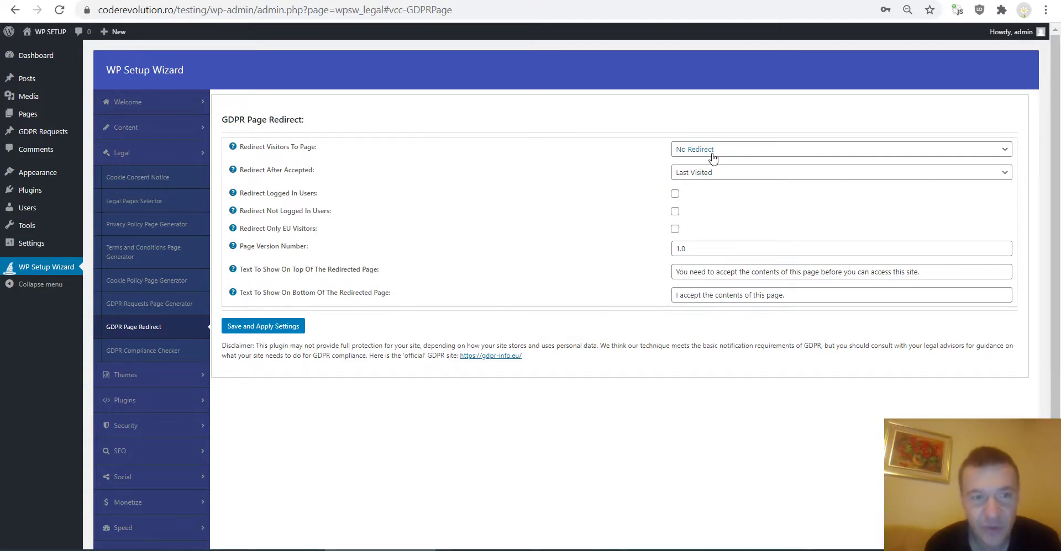
{"action": "left_click", "coordinate": [688, 150]}
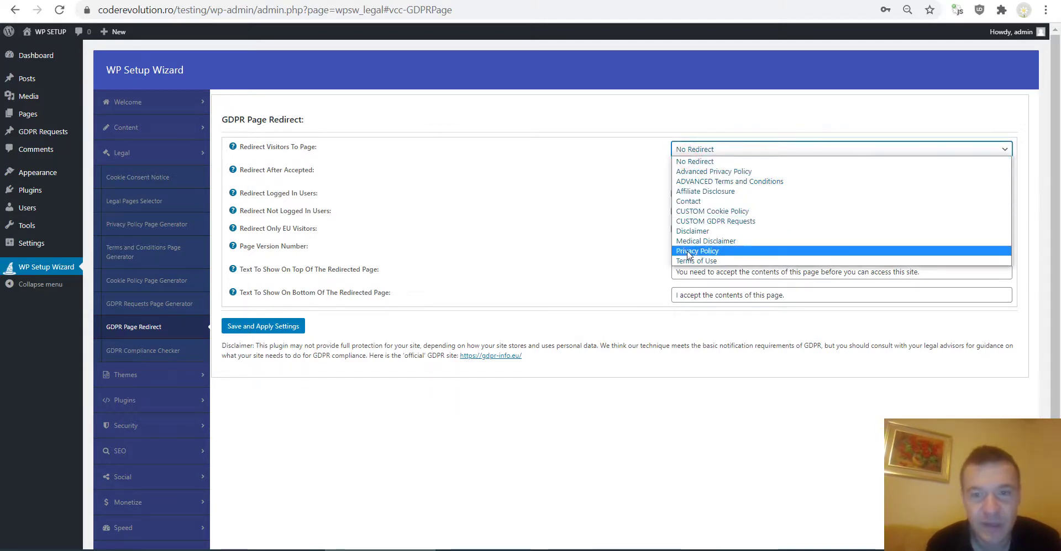
{"action": "left_click", "coordinate": [595, 168]}
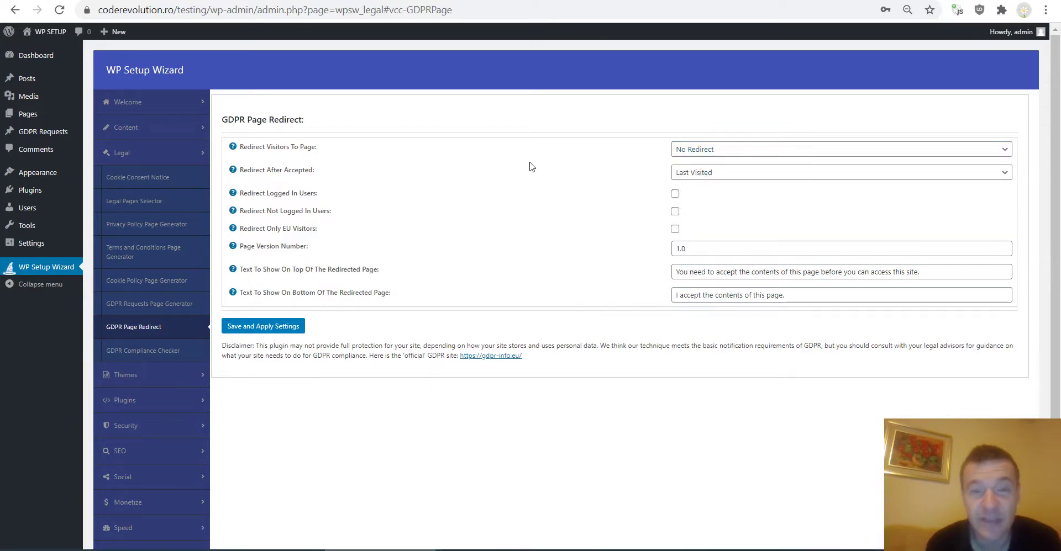
{"action": "left_click", "coordinate": [716, 150]}
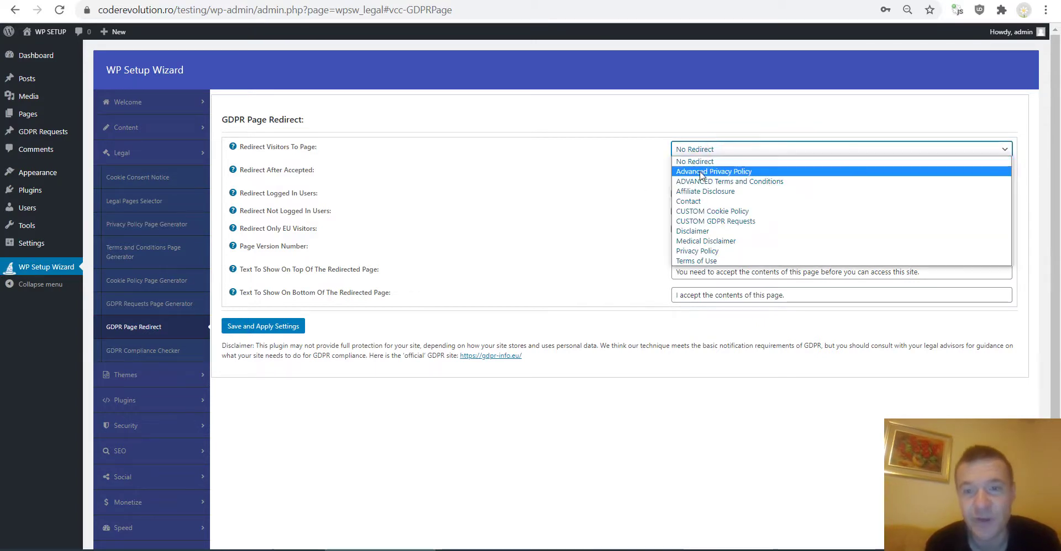
{"action": "left_click", "coordinate": [697, 251]}
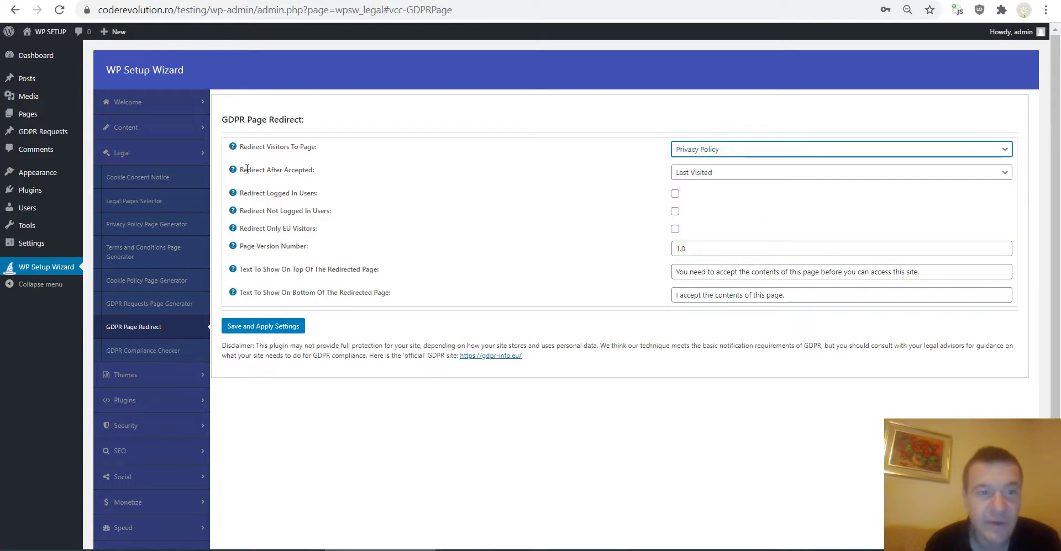
{"action": "left_click_drag", "start_coordinate": [260, 170], "coordinate": [314, 169]}
{"action": "left_click", "coordinate": [687, 173]}
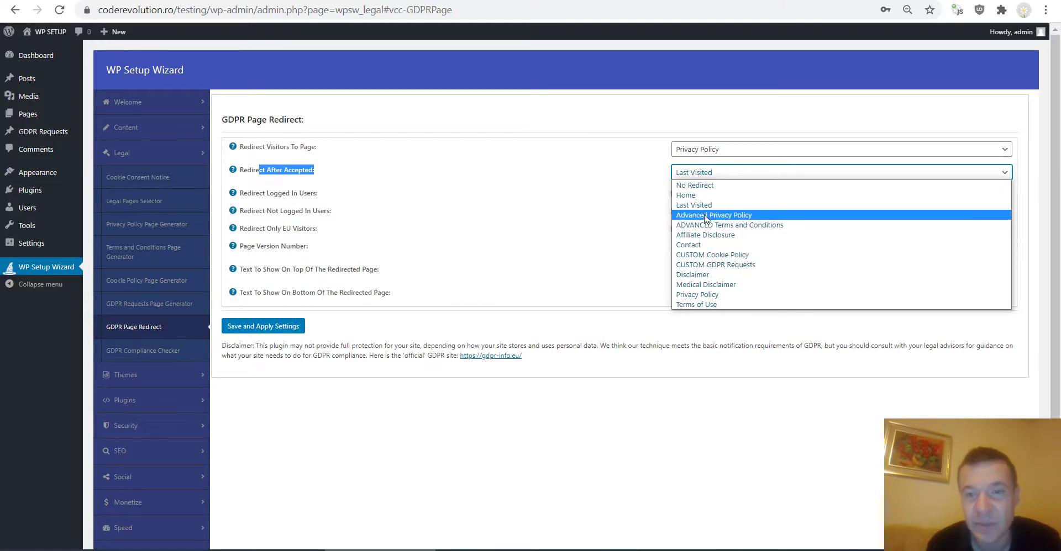
{"action": "left_click", "coordinate": [602, 182]}
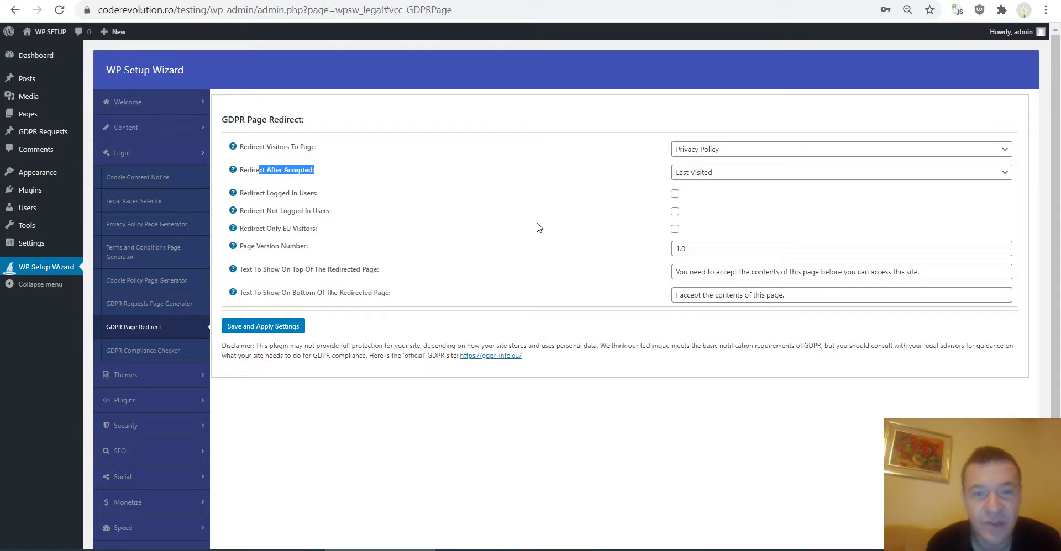
Enable the redirect for logged-in users and not-logged-in users, and restrict it to EU visitors only
{"action": "left_click", "coordinate": [679, 210]}
{"action": "left_click", "coordinate": [675, 212]}
{"action": "left_click", "coordinate": [675, 195]}
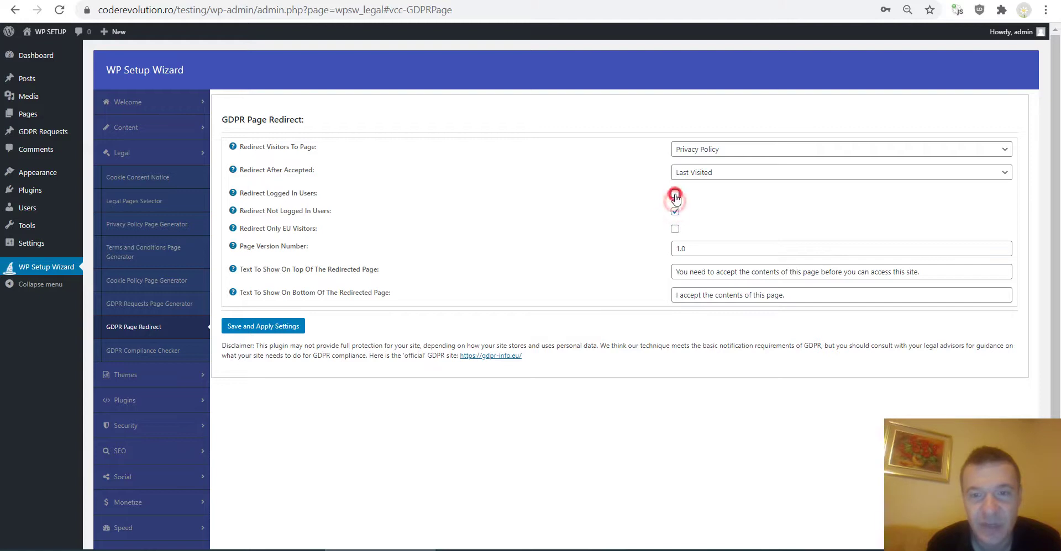
{"action": "left_click", "coordinate": [675, 213]}
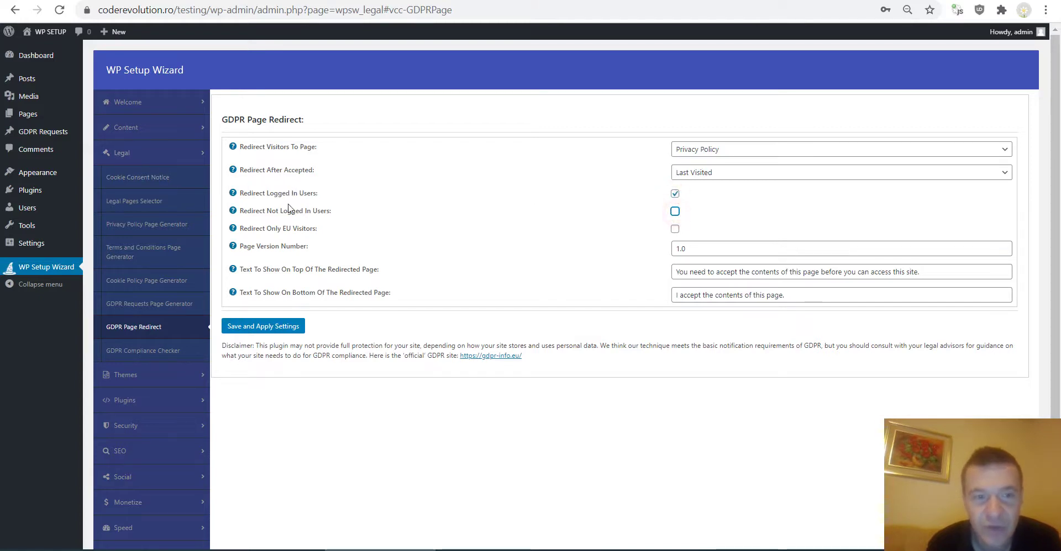
{"action": "left_click", "coordinate": [670, 213]}
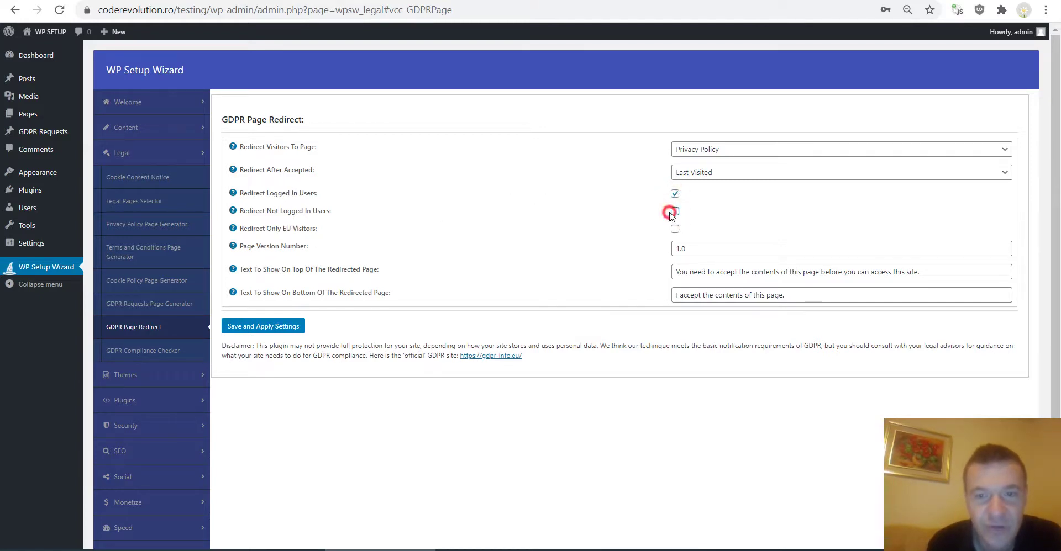
{"action": "left_click", "coordinate": [675, 196]}
{"action": "left_click", "coordinate": [675, 214]}
{"action": "left_click", "coordinate": [677, 193]}
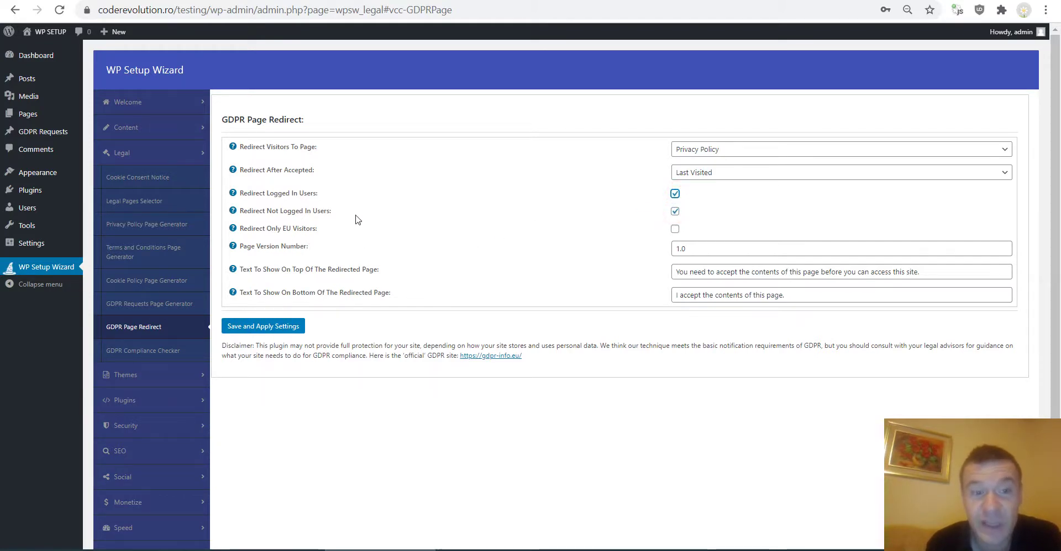
{"action": "left_click", "coordinate": [677, 230]}
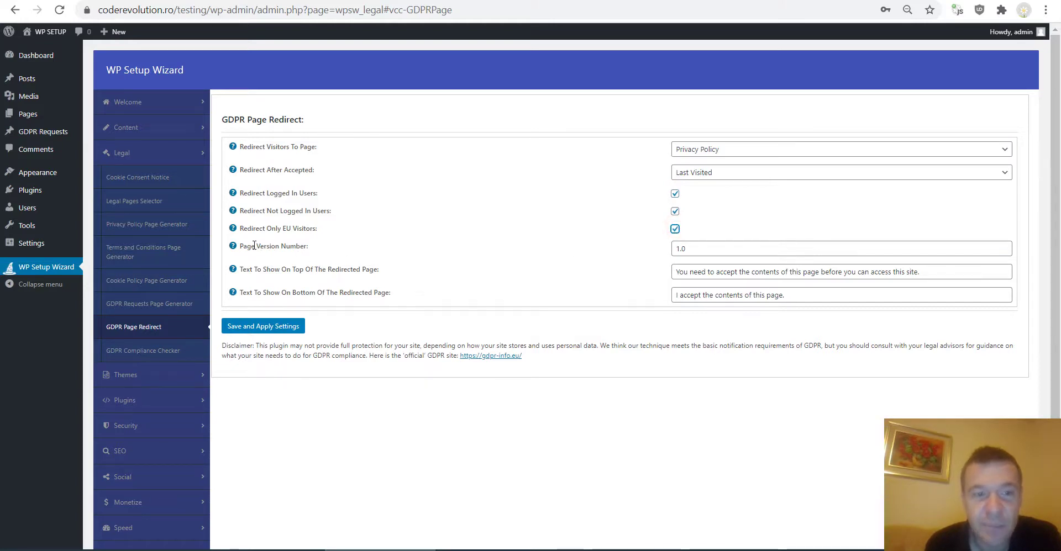
Set the redirect's page version number to 1.0.1 and review the text shown on top of the redirected page
{"action": "left_click", "coordinate": [688, 249]}
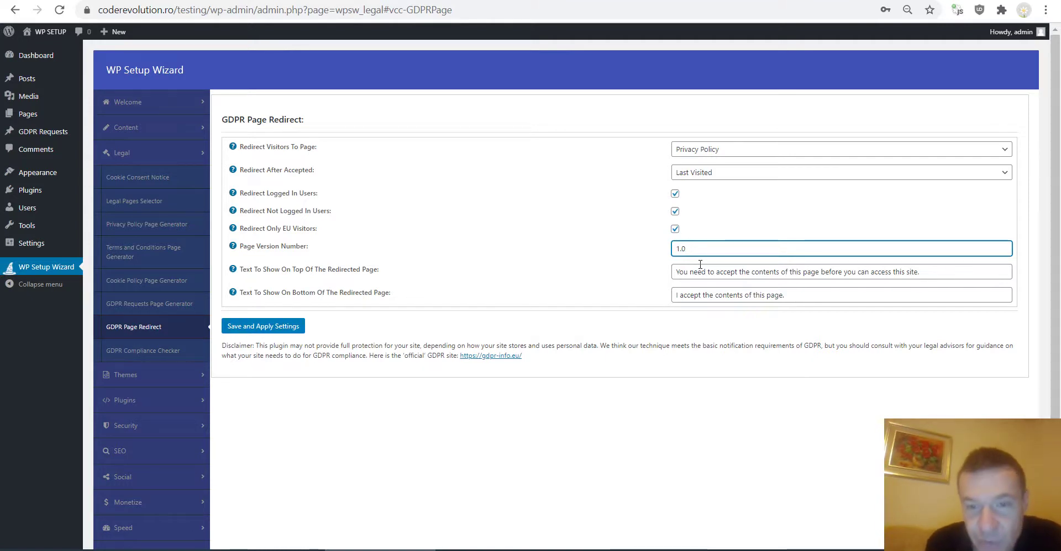
{"action": "type", "text": ".1"}
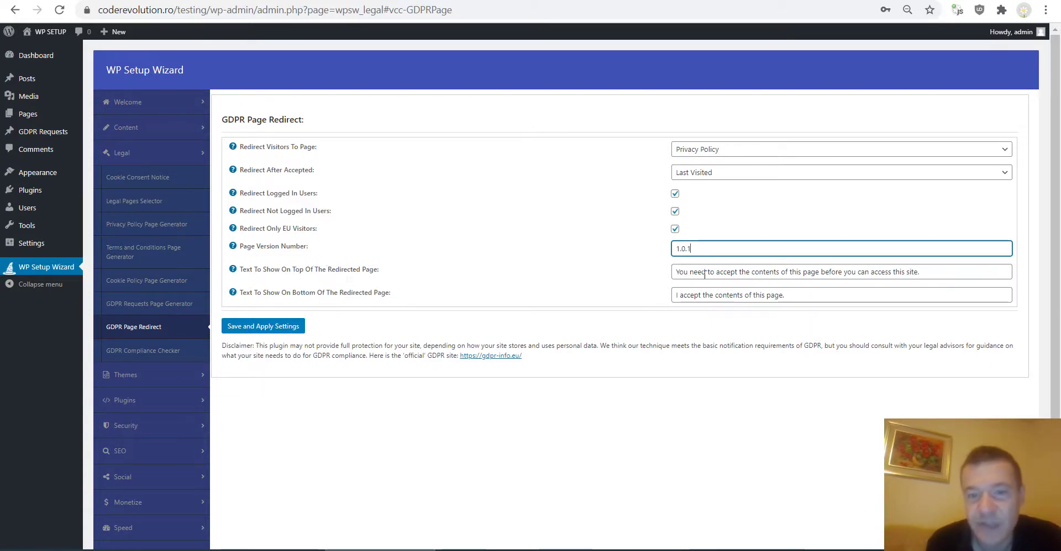
{"action": "left_click_drag", "start_coordinate": [686, 272], "coordinate": [922, 271]}
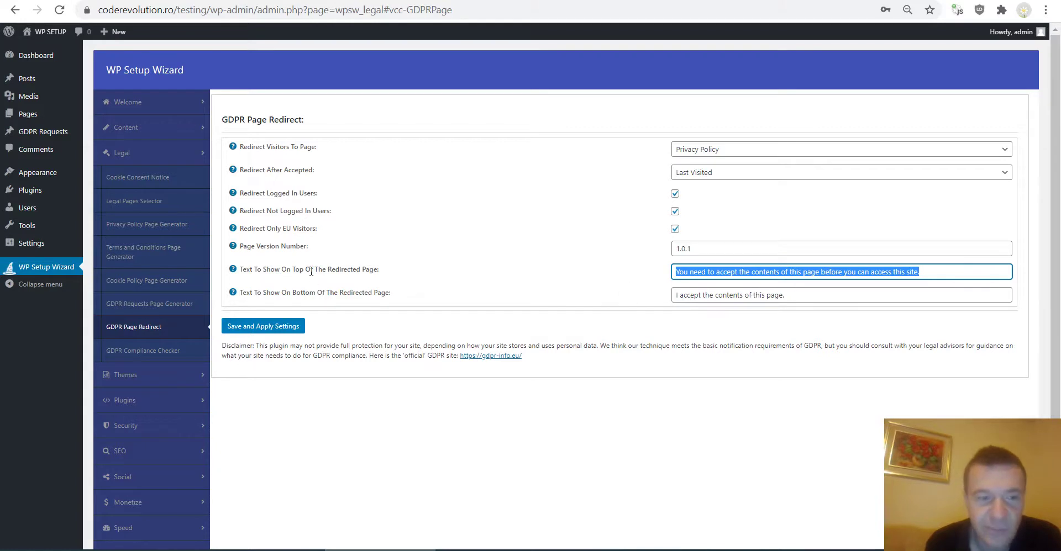
Activate the comments cookies opt-in checkbox from the failed check in the GDPR Compliance Checker
{"action": "left_click", "coordinate": [126, 352]}
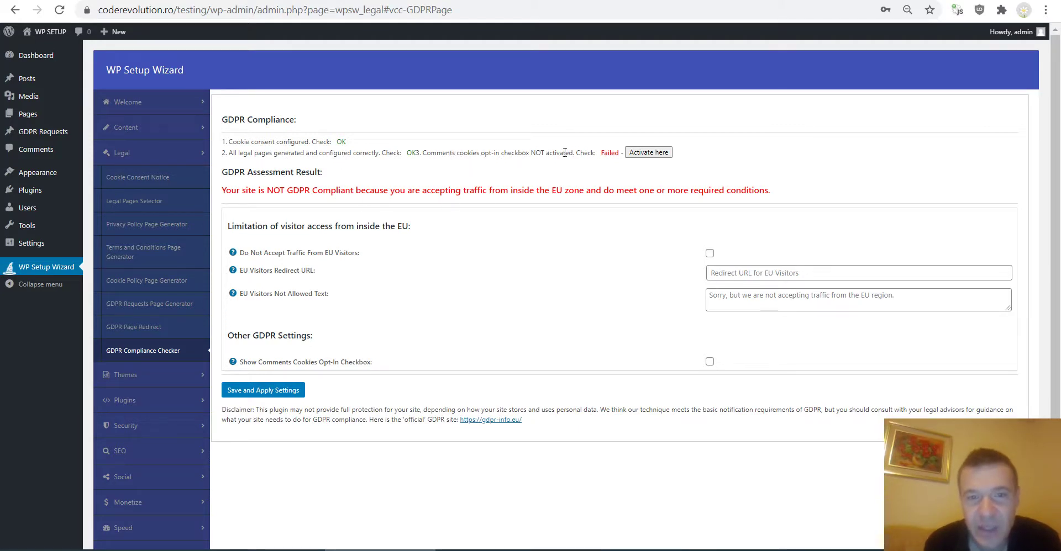
{"action": "left_click", "coordinate": [649, 153]}
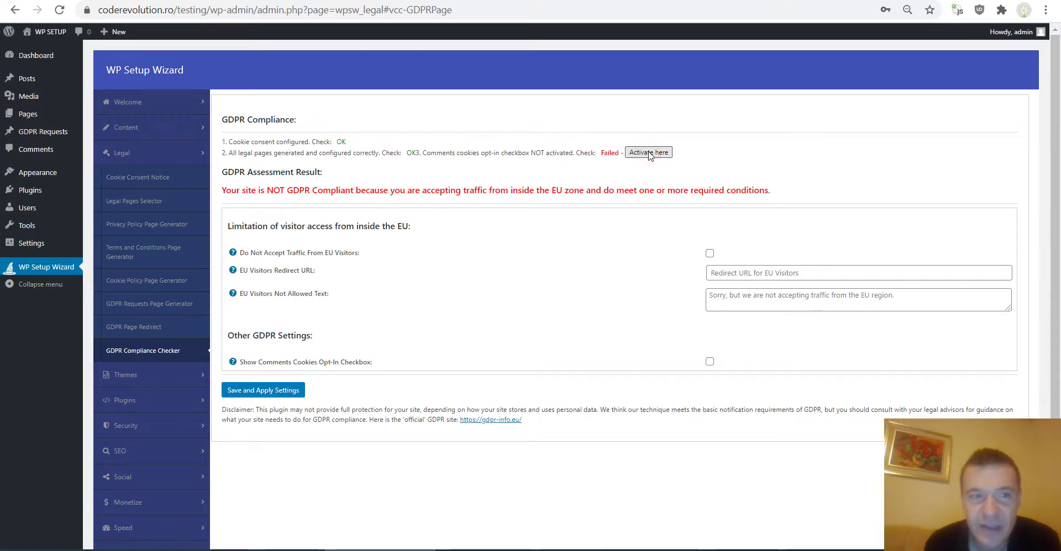
{"action": "left_click", "coordinate": [602, 88]}
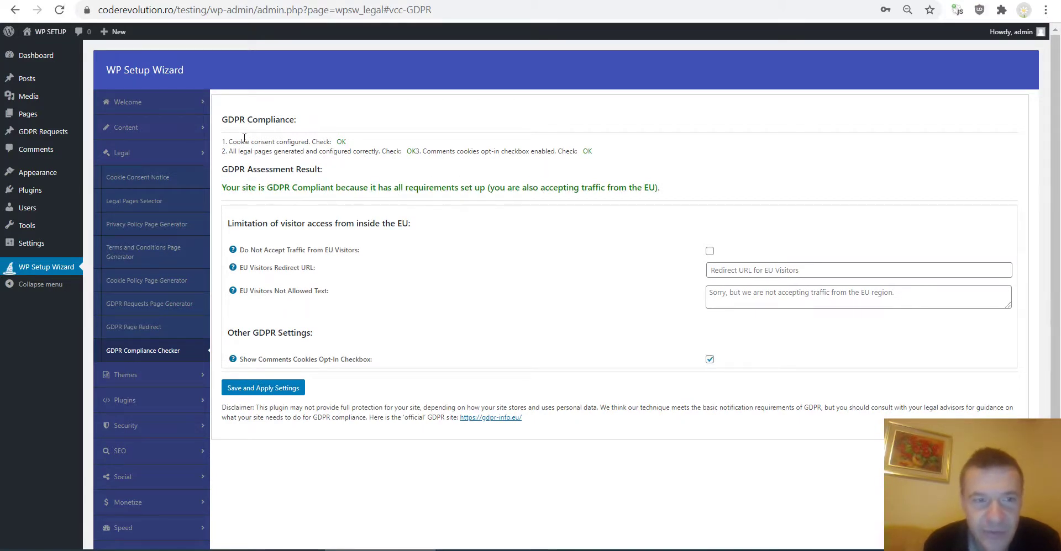
Examine the three GDPR compliance checks and the settings that limit EU visitors' access, including the EU Visitors Redirect URL
{"action": "left_click_drag", "start_coordinate": [231, 141], "coordinate": [314, 141]}
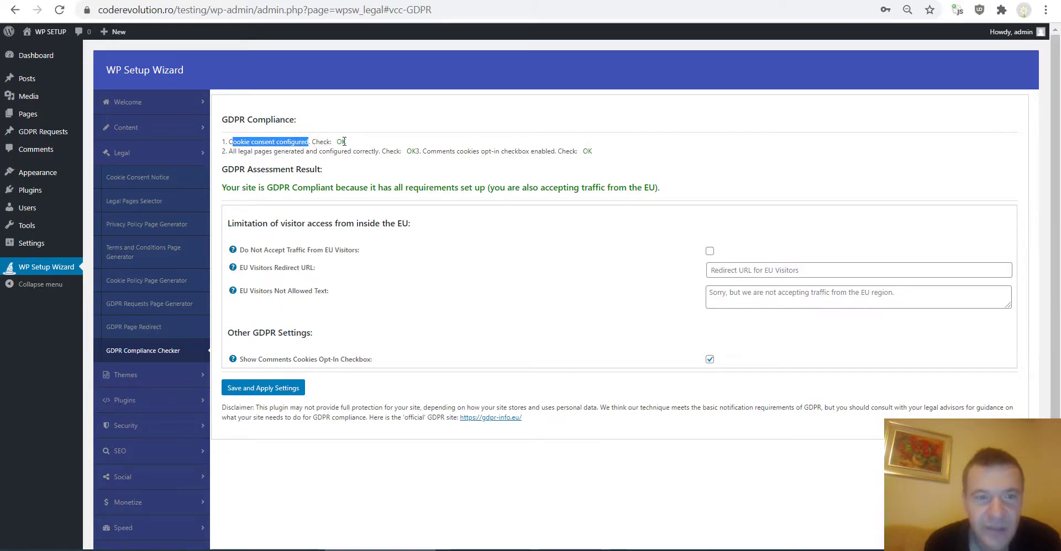
{"action": "left_click_drag", "start_coordinate": [235, 151], "coordinate": [353, 151]}
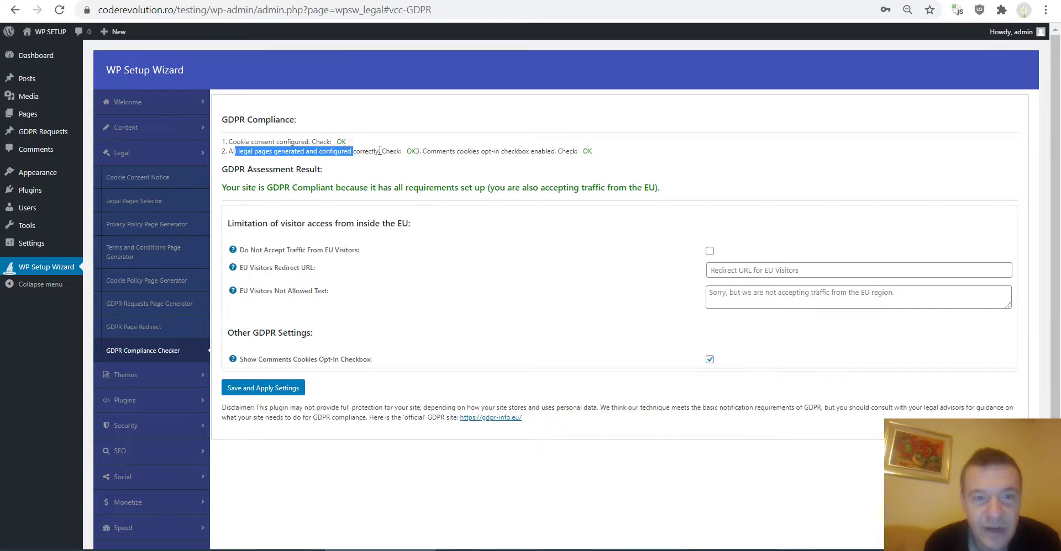
{"action": "left_click_drag", "start_coordinate": [431, 151], "coordinate": [483, 150]}
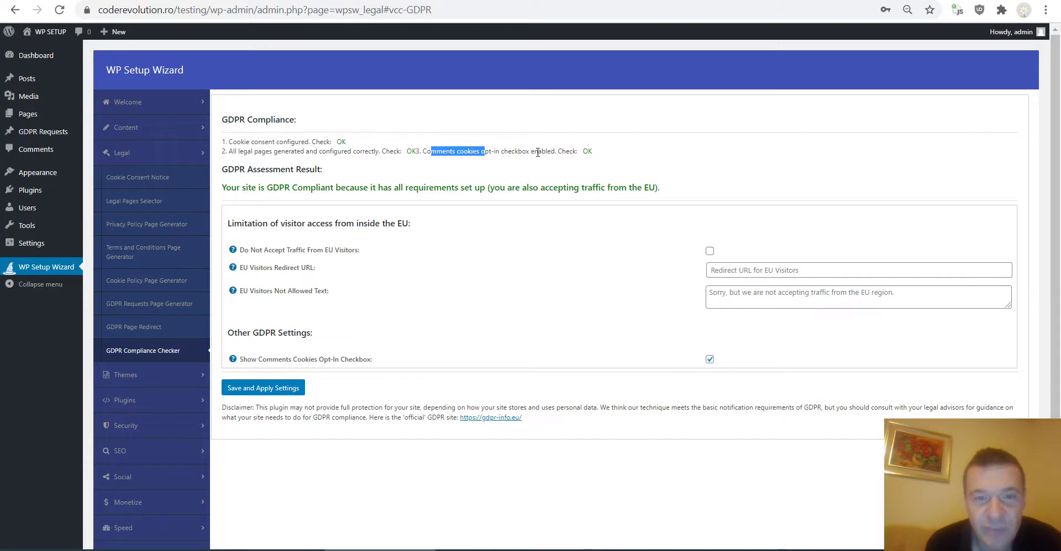
{"action": "left_click", "coordinate": [586, 151]}
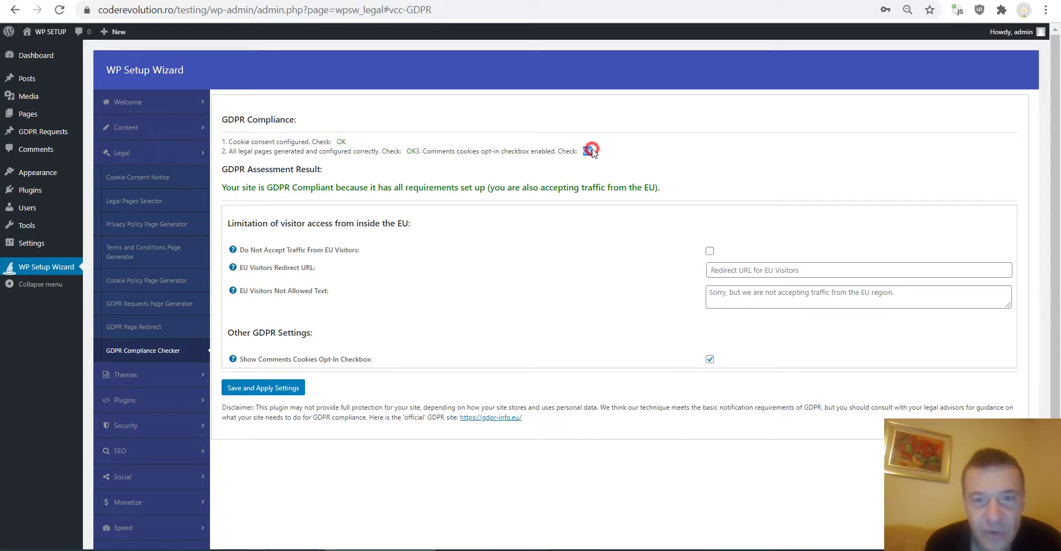
{"action": "left_click", "coordinate": [500, 255]}
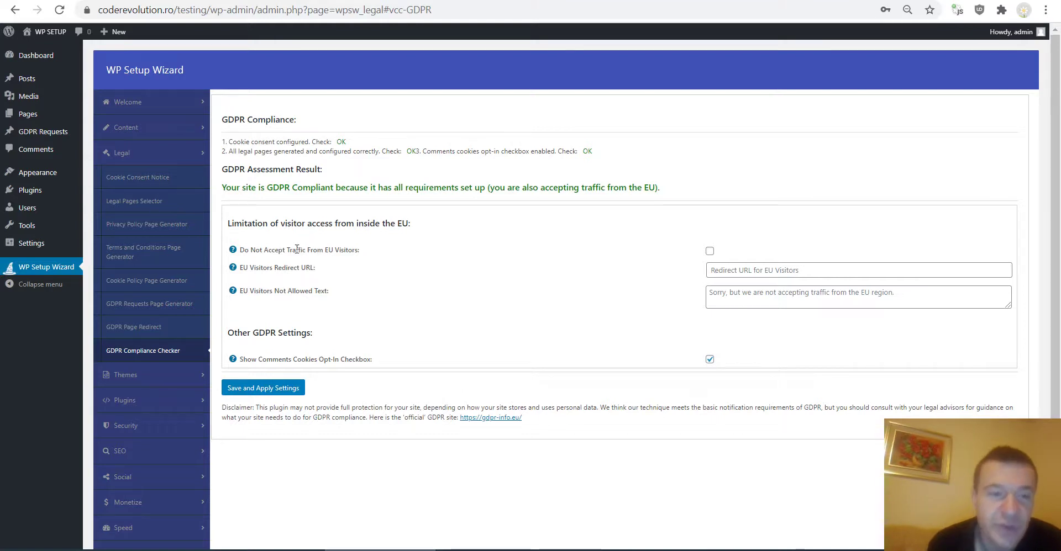
{"action": "left_click_drag", "start_coordinate": [326, 250], "coordinate": [363, 259]}
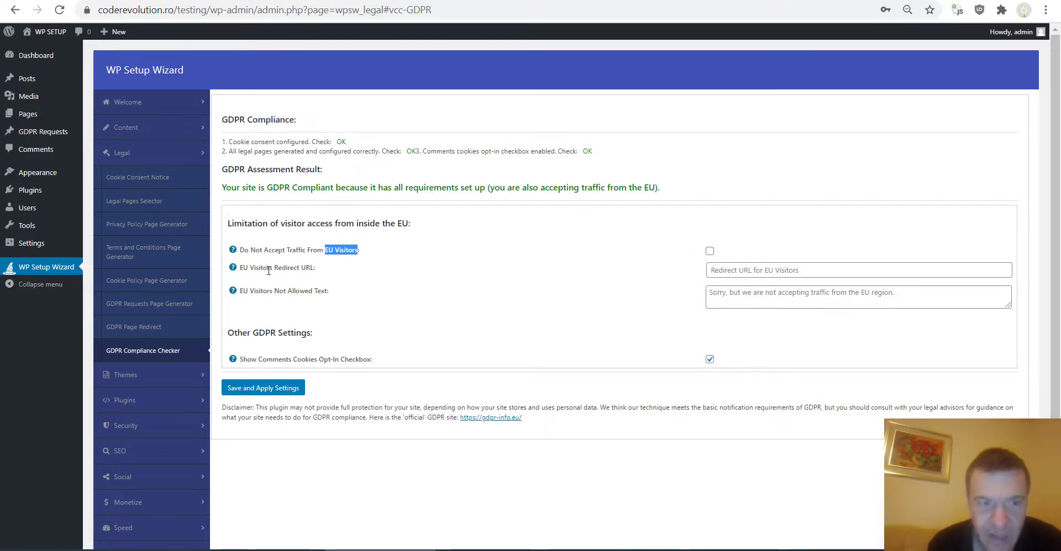
{"action": "double_click", "coordinate": [305, 268]}
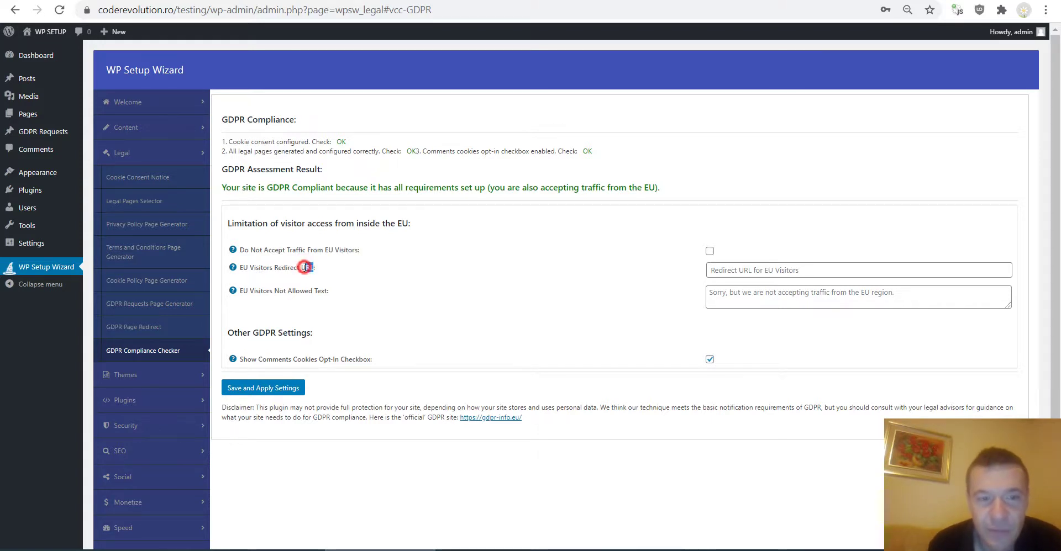
{"action": "left_click", "coordinate": [744, 268]}
{"action": "left_click", "coordinate": [592, 269]}
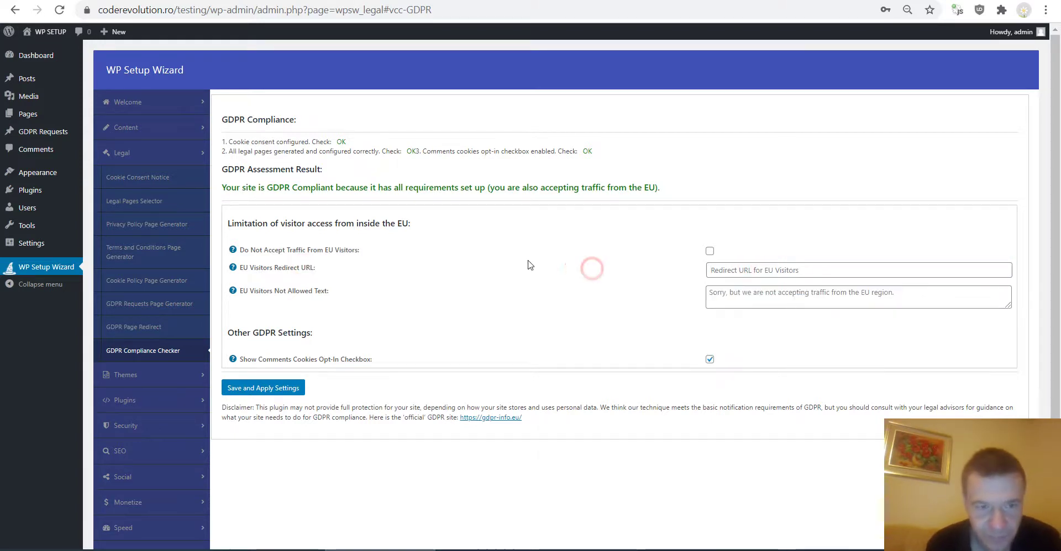